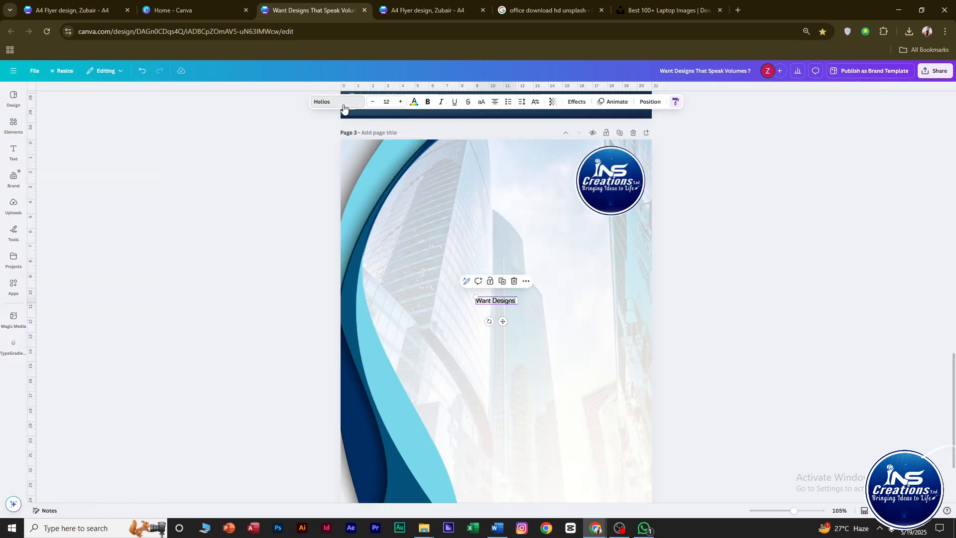
Set the "Want Designs" text on page 3 to the Lovelo font and enlarge it to size 34.5.
click(338, 102)
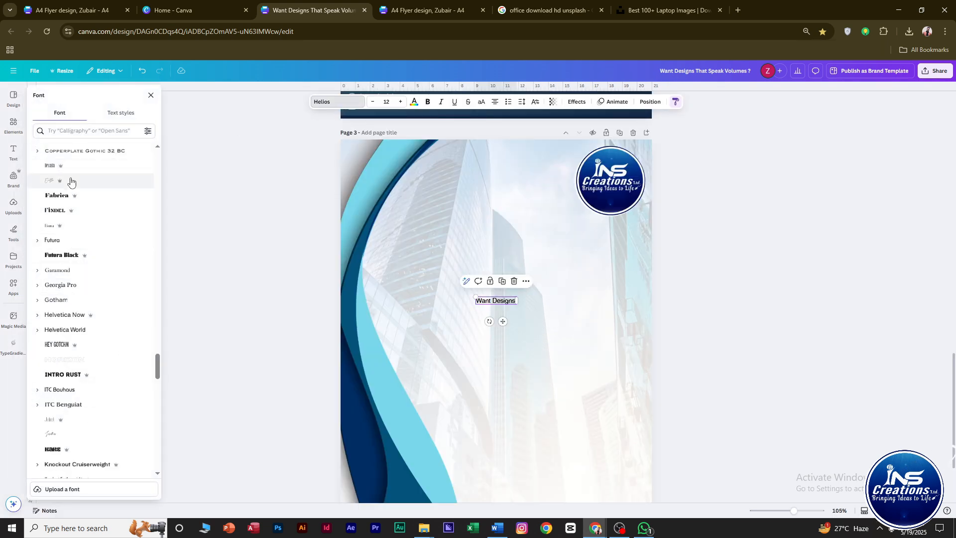
scroll(72, 219, up, 20)
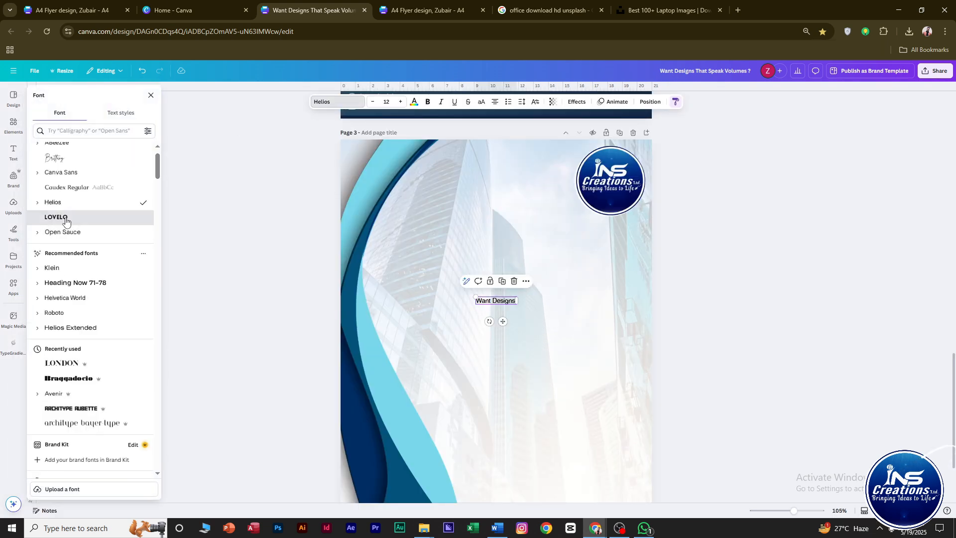
click(66, 220)
drag(520, 297, 605, 283)
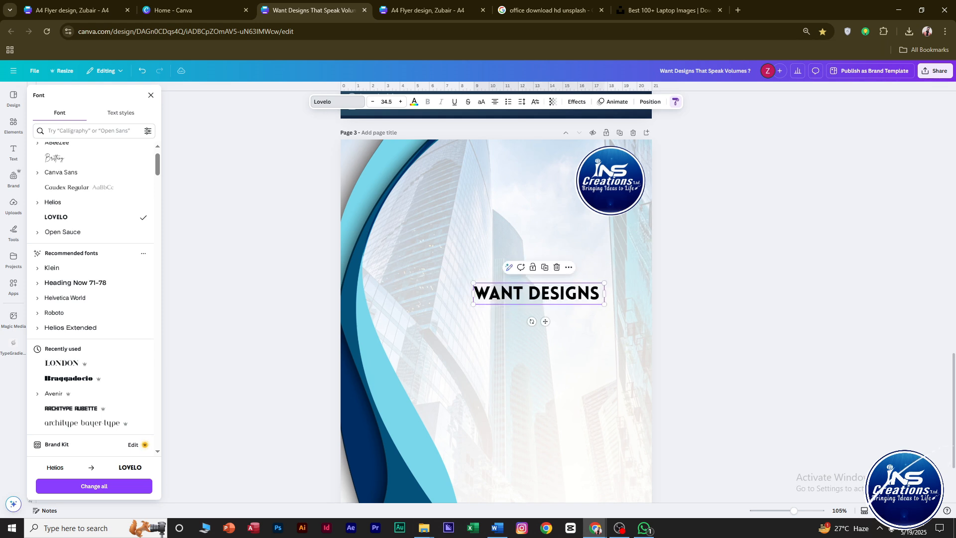
Replace the "Want Designs" text with "Crafting Brands with Creativity & Strategy" and widen its text box, removing the trailing empty line.
click(644, 528)
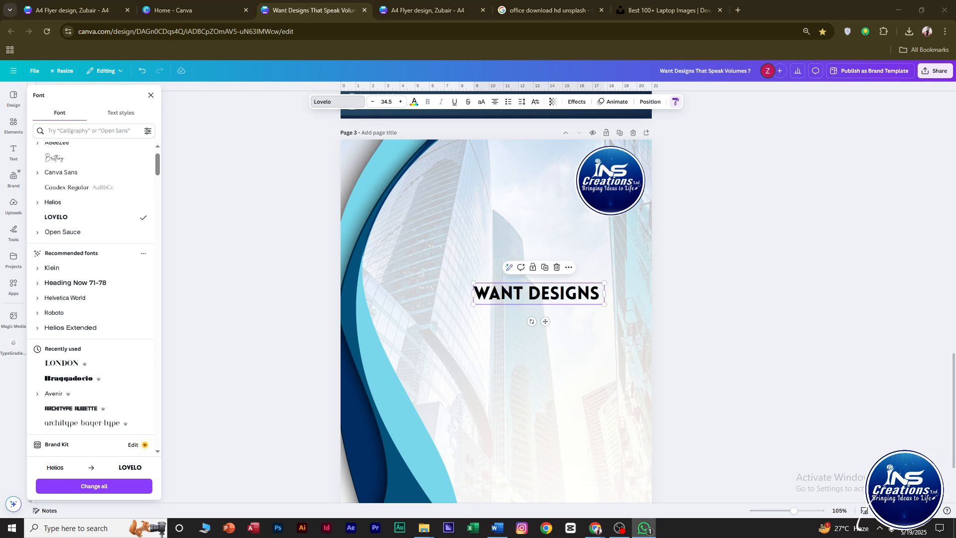
double_click(600, 293)
key(ctrl+a)
text(CRAFTING BRANDS WITH CREATIVITY & STRATEGY)
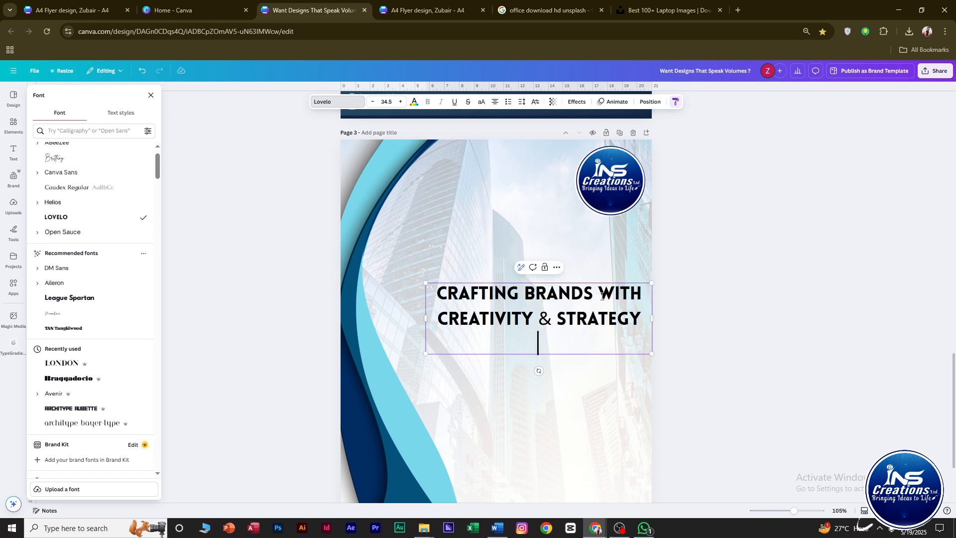
drag(652, 322, 702, 314)
key(BackSpace)
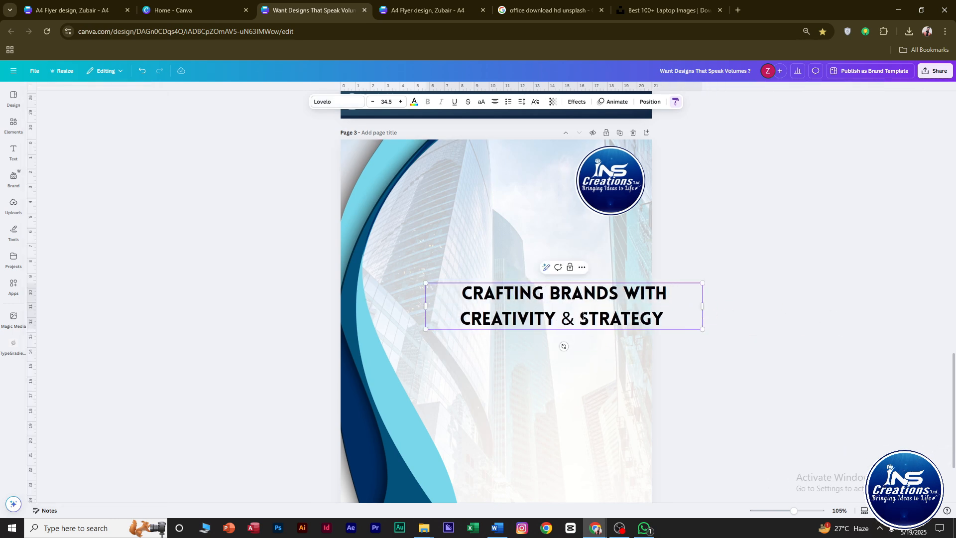
Shrink the "Crafting Brands with Creativity & Strategy" heading to size 28.2 and place it higher, centred across the page.
click(585, 316)
click(732, 309)
drag(647, 294, 604, 243)
drag(660, 231, 610, 240)
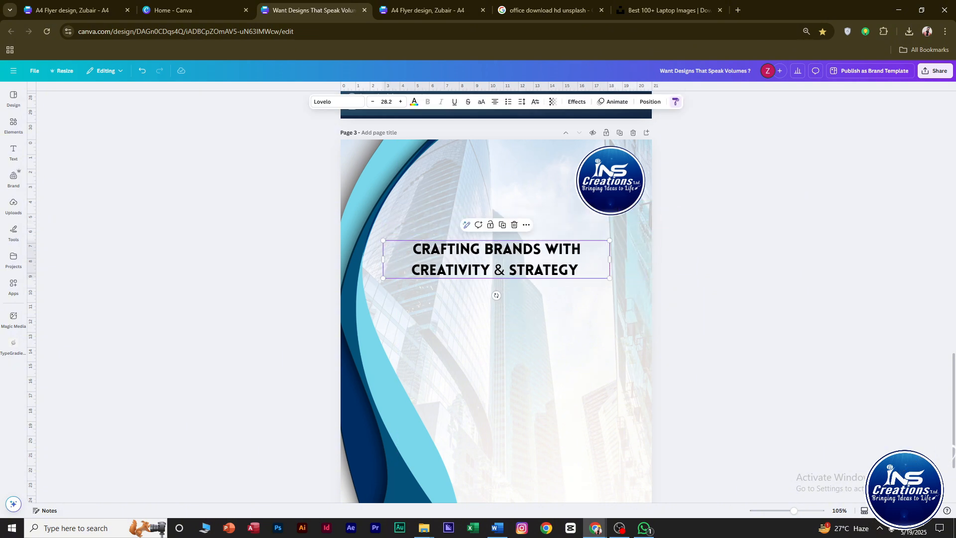
Duplicate the heading below itself and change the copy's text to "At INS Creations Ltd, we bring:".
key(alt+Tab)
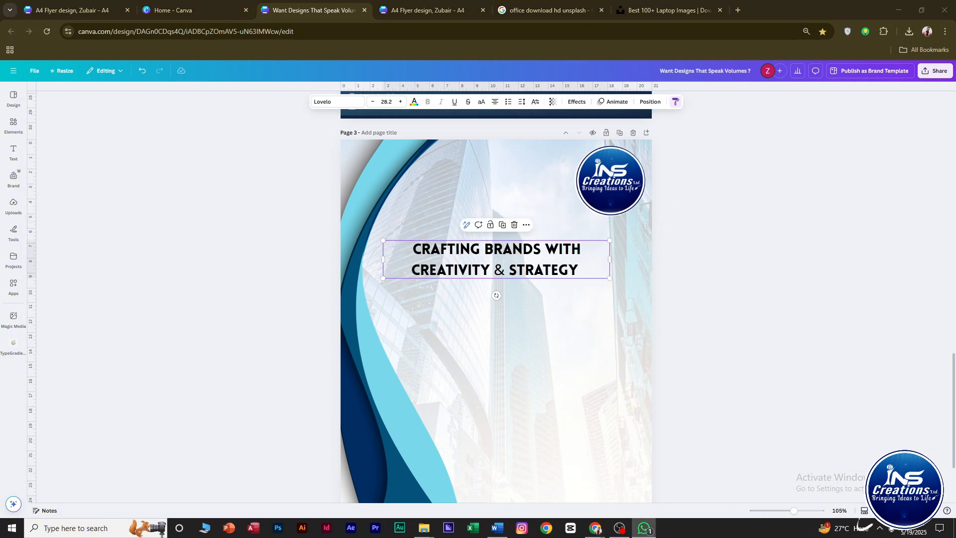
click(524, 274)
key(ctrl+d)
drag(535, 274, 530, 329)
double_click(538, 331)
text(AT INS CREATIONS LTD, WE BRING:)
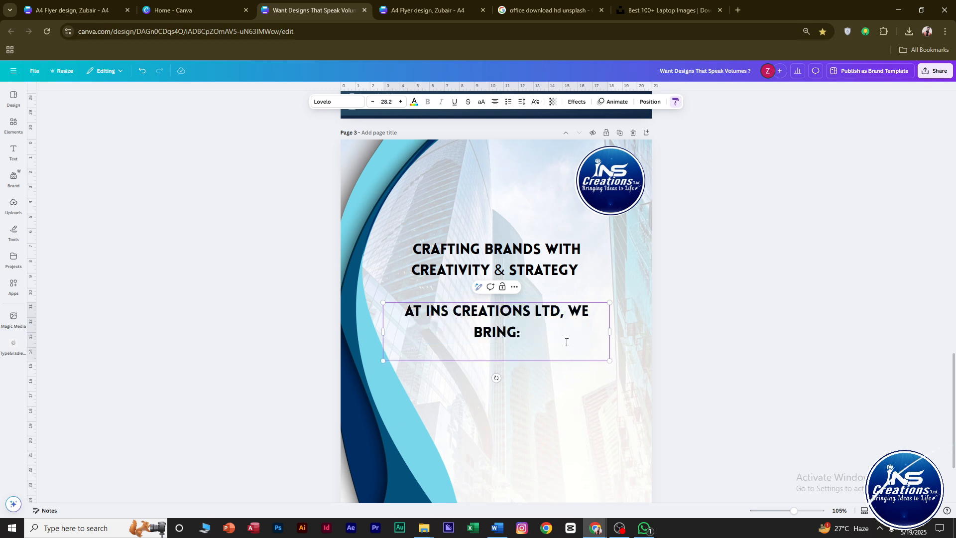
Duplicate the "At INS Creations Ltd, we bring:" text below itself and change the copy to "Designs That Captivate".
key(alt+Tab)
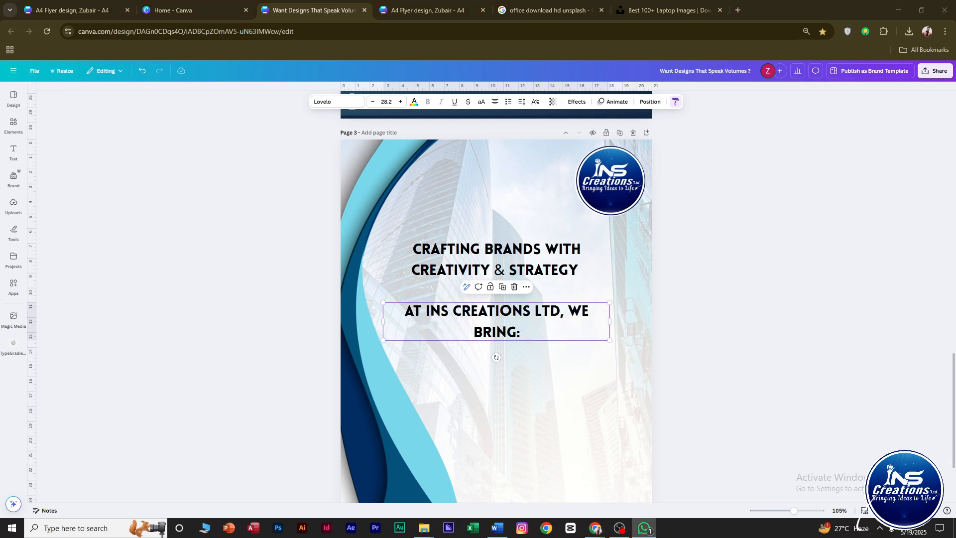
key(alt+Tab)
key(ctrl+d)
drag(555, 336, 576, 397)
key(ctrl+f)
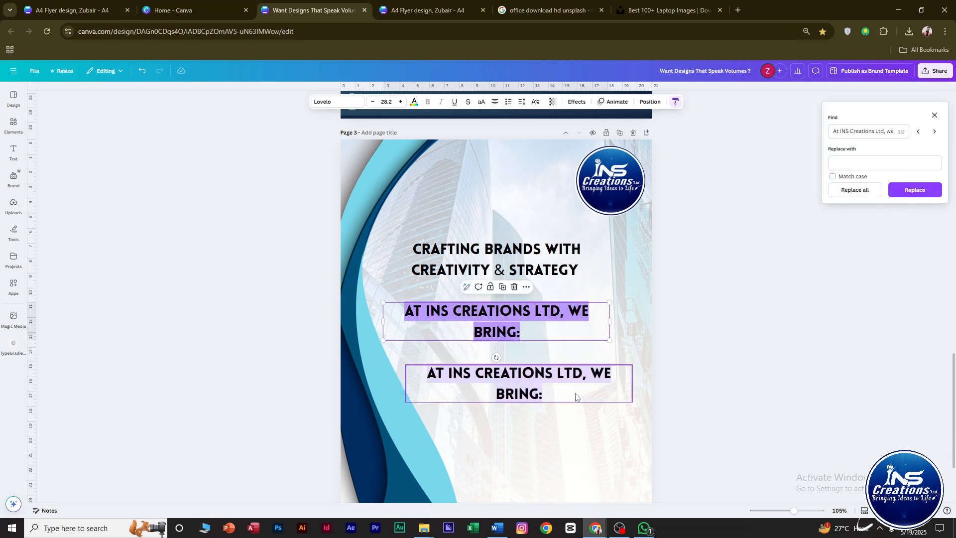
click(935, 115)
double_click(570, 390)
text(DESIGNS THAT CAPTIVATE)
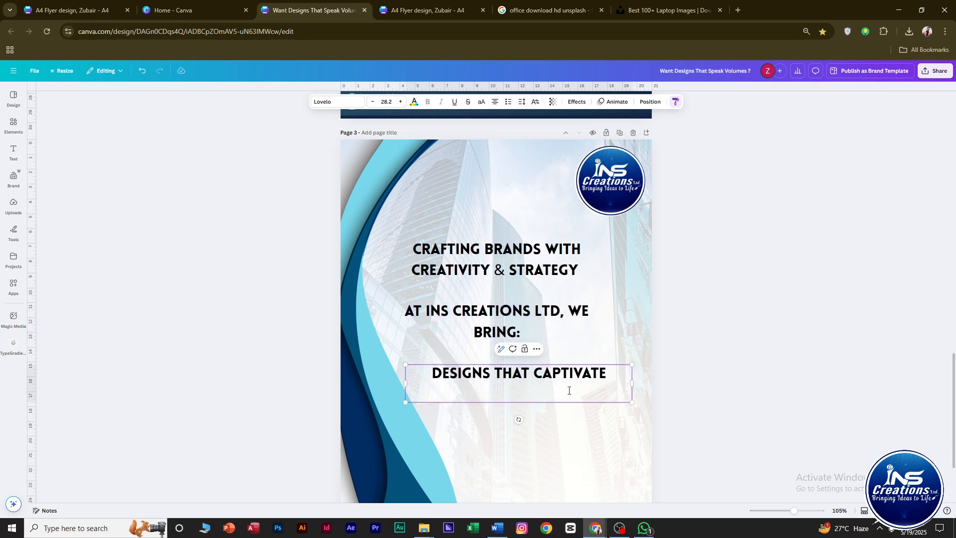
click(686, 375)
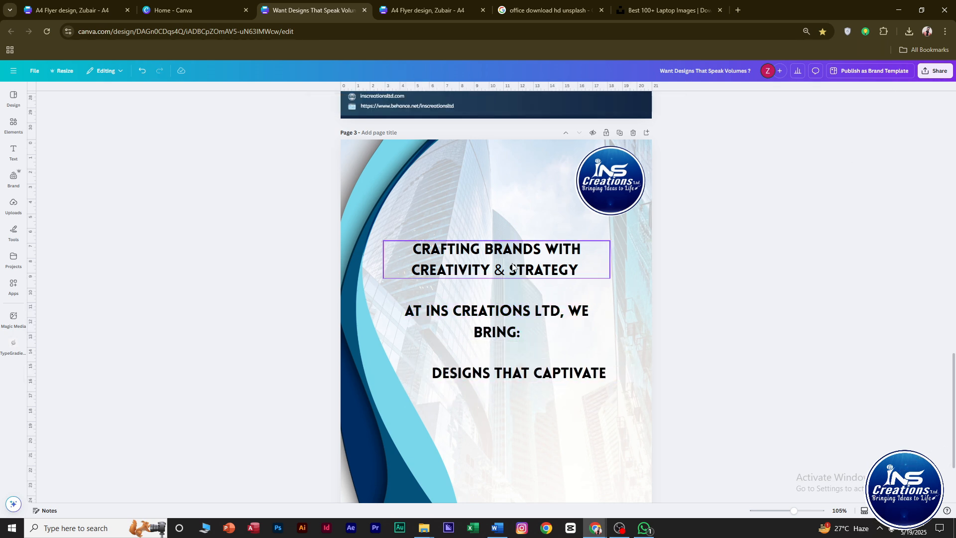
Create a separate "Creativity & Strategy" text box from a copy of the heading, below "Designs That Captivate".
click(513, 267)
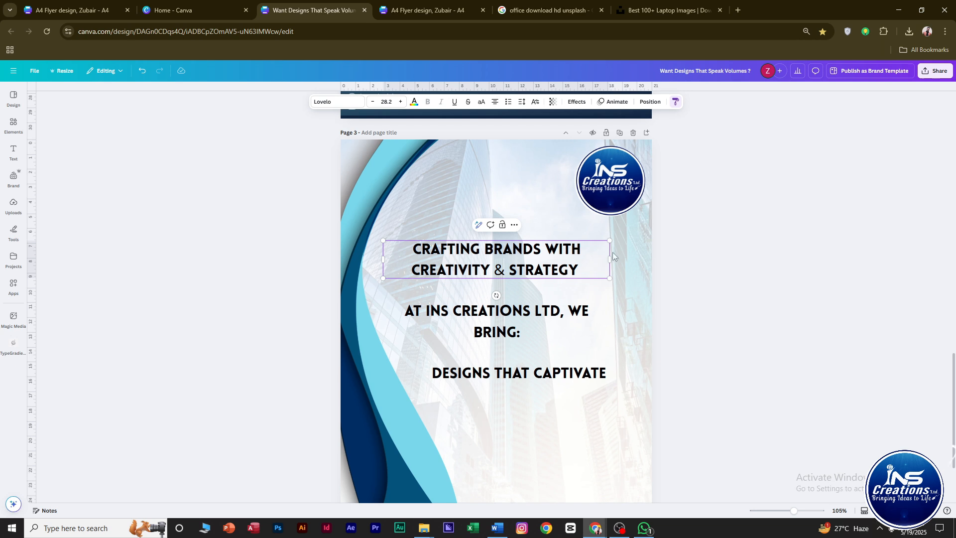
drag(578, 267, 404, 266)
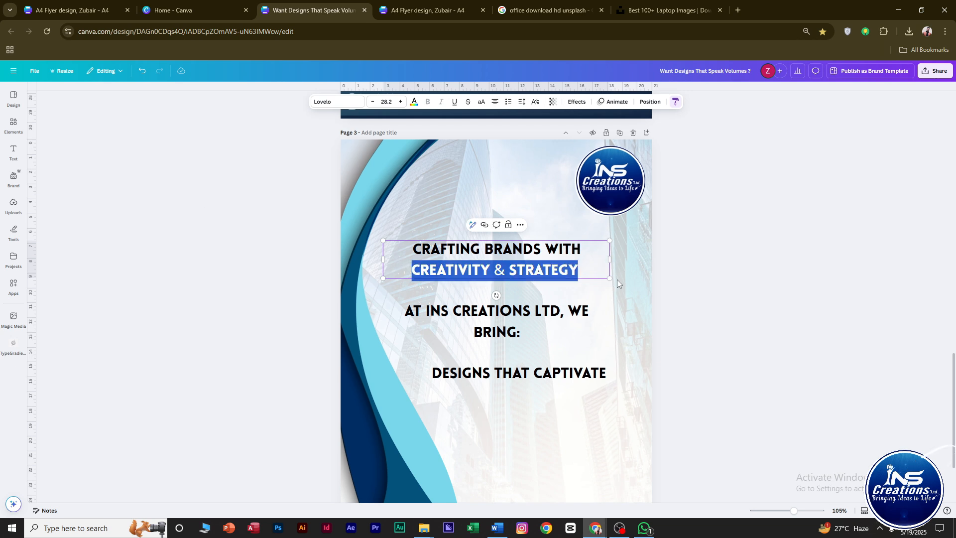
key(ctrl+c)
click(697, 294)
click(548, 272)
key(ctrl+d)
drag(548, 275, 553, 419)
double_click(553, 419)
key(ctrl+v)
click(736, 384)
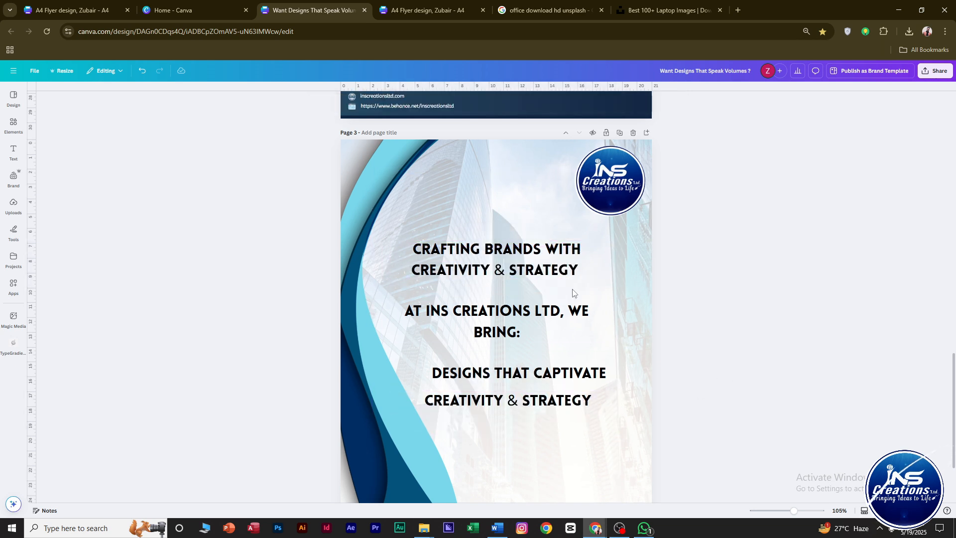
Remove "Creativity & Strategy" from the top heading and reduce the remaining "Crafting Brands With" to size 27.7, placed slightly higher.
click(576, 272)
drag(579, 269, 333, 264)
key(BackSpace)
drag(613, 249, 522, 229)
click(662, 259)
Shrink the round logo and tuck it closer to the page's upper-right corner, then move the "Crafting Brands With" heading slightly up.
click(607, 185)
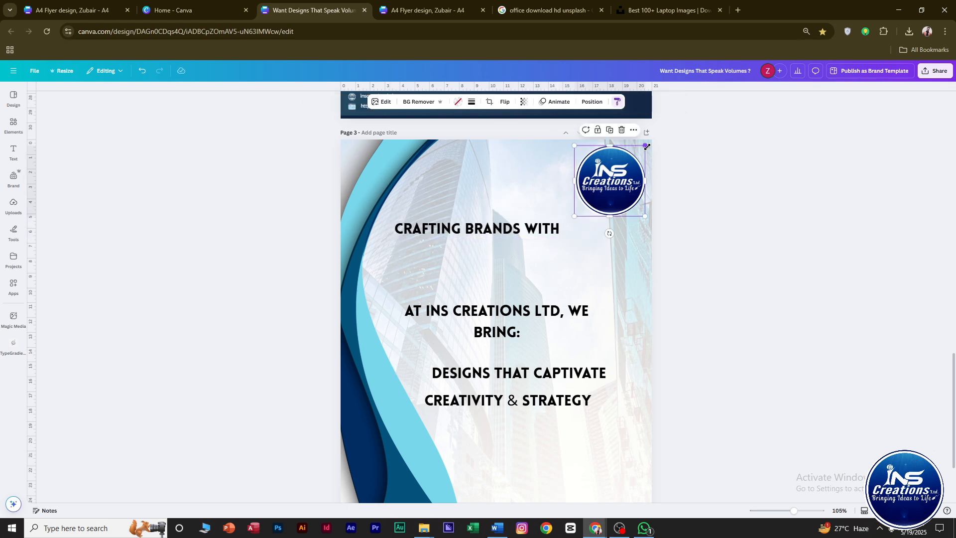
drag(644, 146, 631, 160)
drag(593, 204, 608, 193)
drag(497, 228, 500, 219)
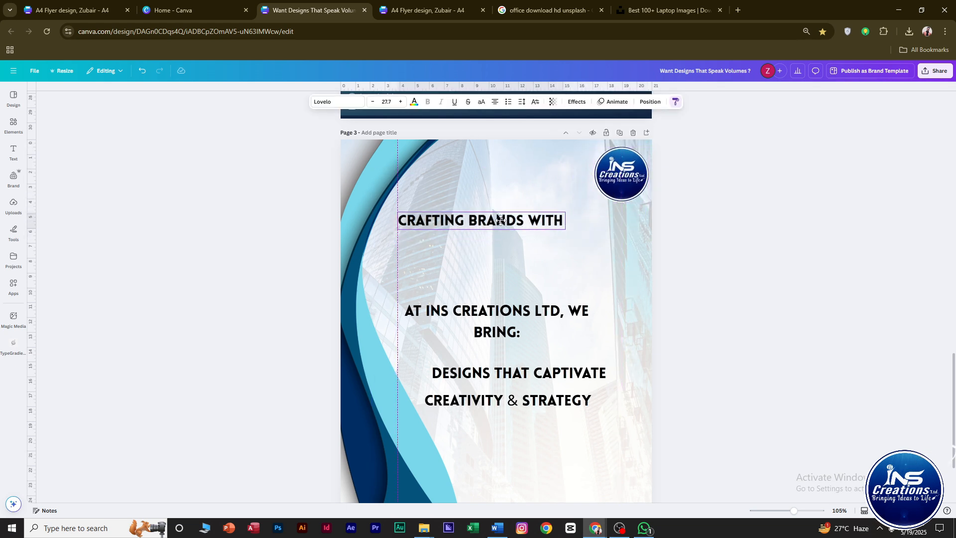
Set "Creativity & Strategy" in the Brittany font, move it directly beneath "Crafting Brands With" and enlarge it to size 40.3.
click(524, 404)
click(338, 104)
click(56, 157)
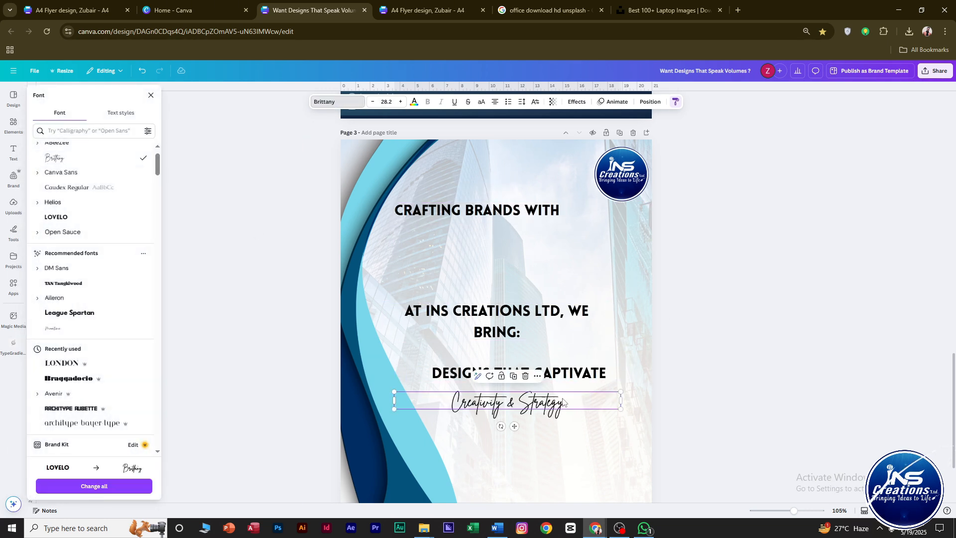
drag(563, 401, 485, 236)
drag(570, 222, 662, 207)
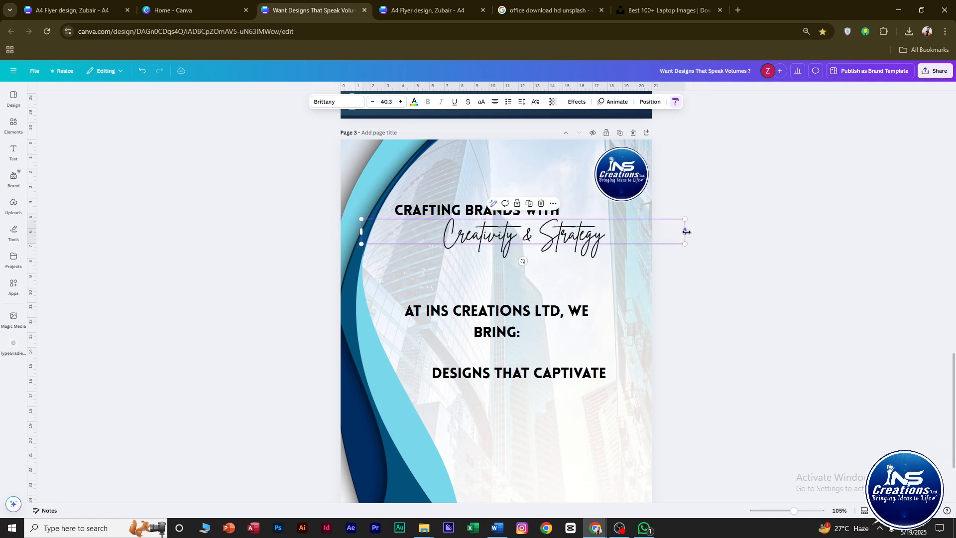
Fine-tune the placement of the two heading lines so the script "Creativity & Strategy" sits offset to the right beneath "Crafting Brands With".
drag(494, 237, 573, 242)
drag(457, 211, 454, 210)
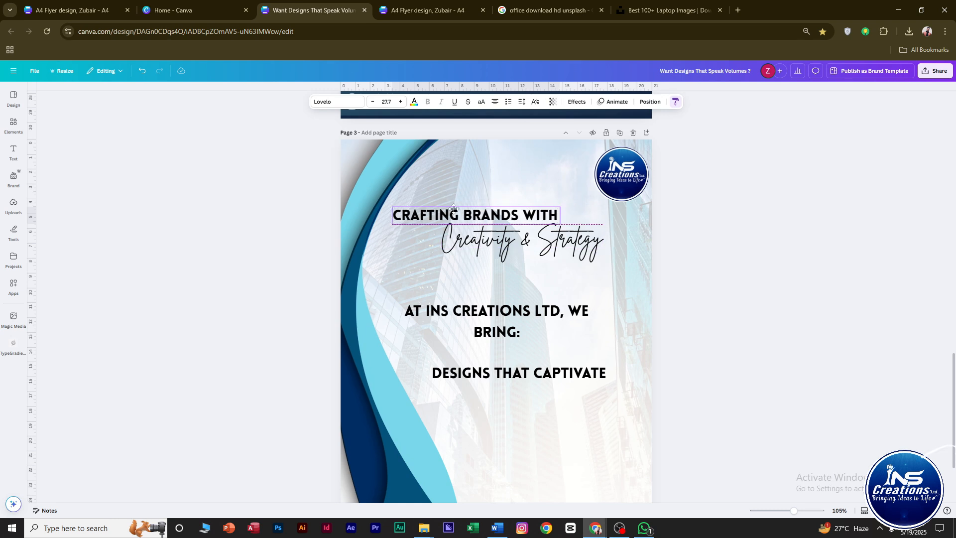
click(688, 233)
drag(580, 244, 587, 244)
click(664, 244)
Try Caudex and Canva Sans on the "At INS Creations Ltd, we bring:" line and settle on Open Sauce.
click(534, 321)
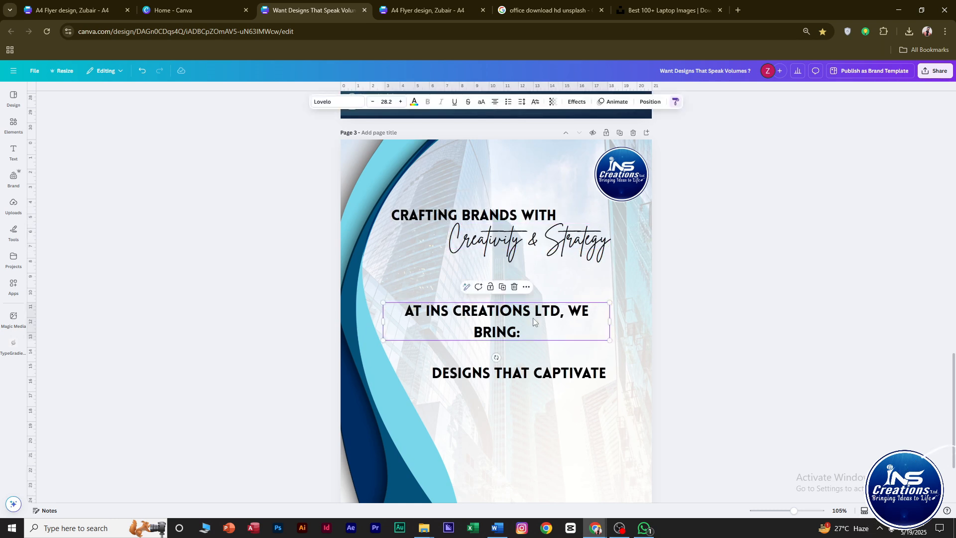
click(359, 101)
click(84, 187)
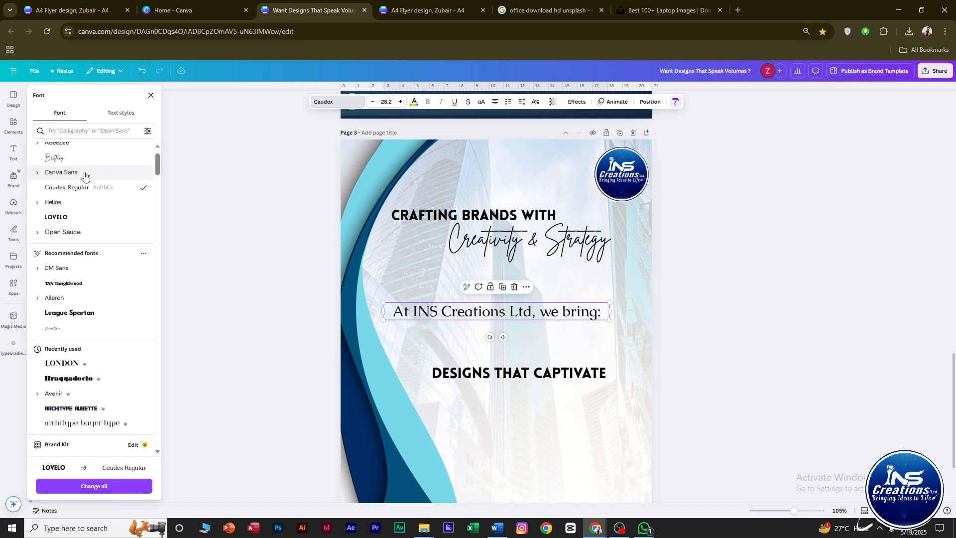
click(85, 174)
click(55, 202)
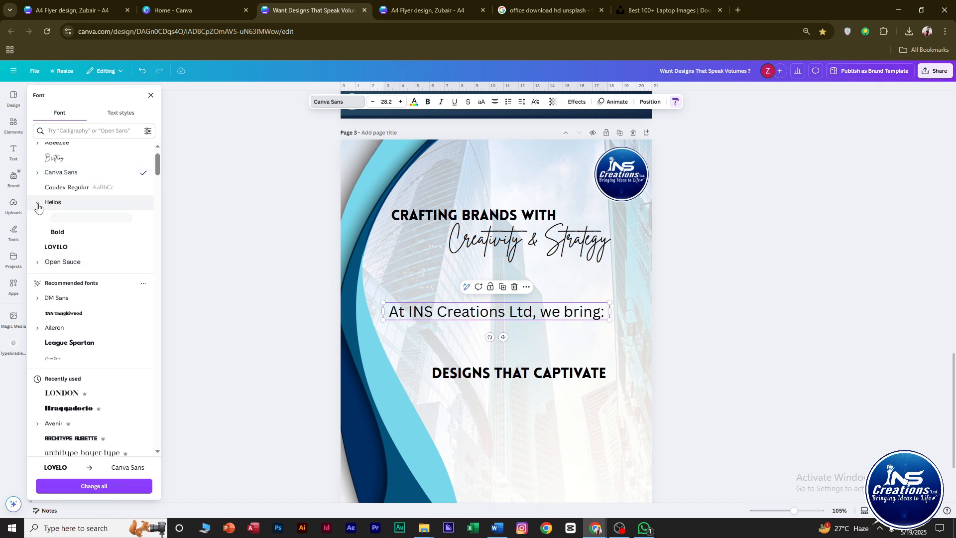
click(53, 173)
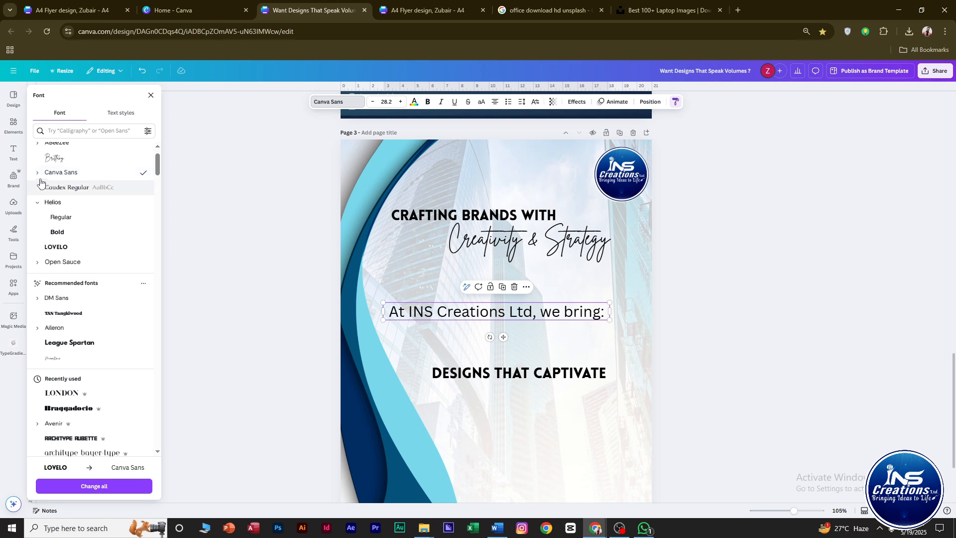
scroll(118, 277, up, 2)
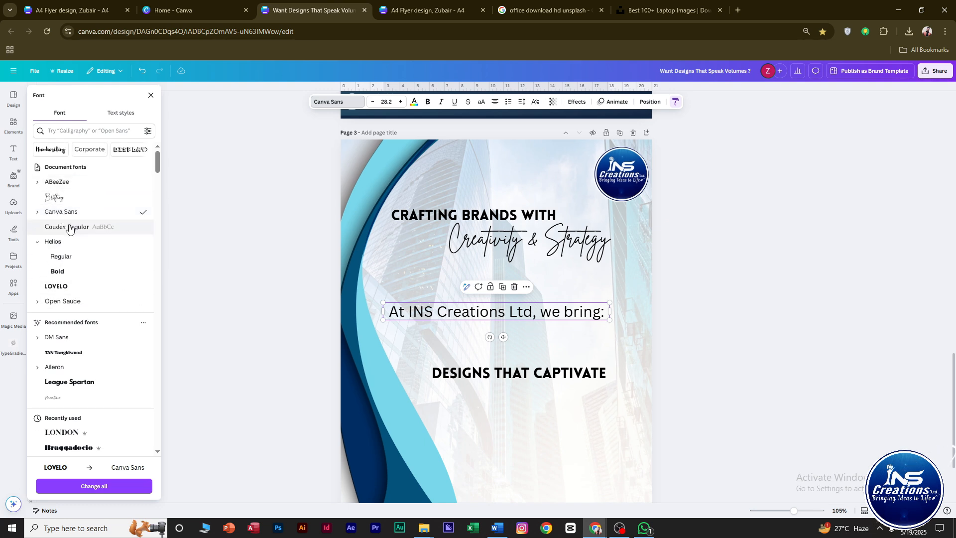
click(71, 309)
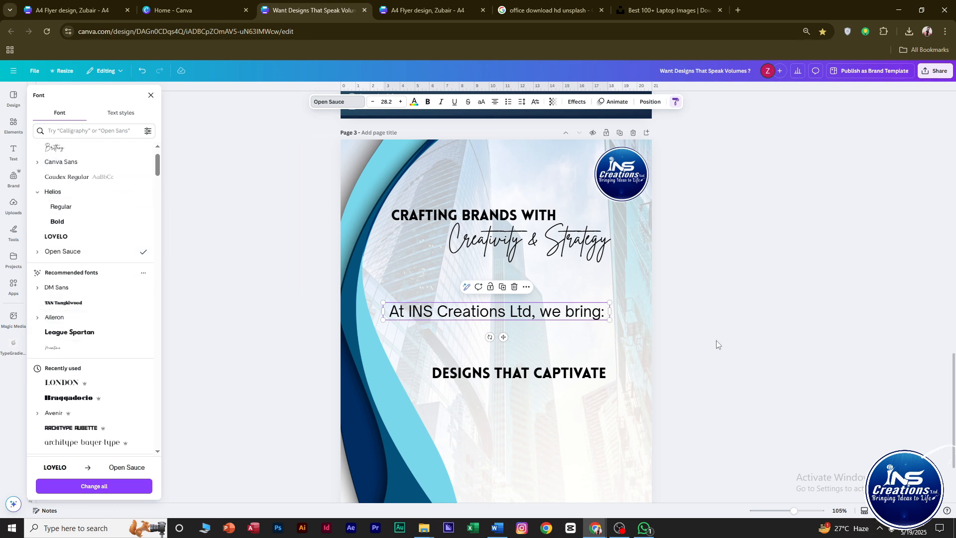
Move the "At INS Creations Ltd, we bring:" line up beneath the script heading and reduce it to size 20.9.
drag(536, 314, 546, 277)
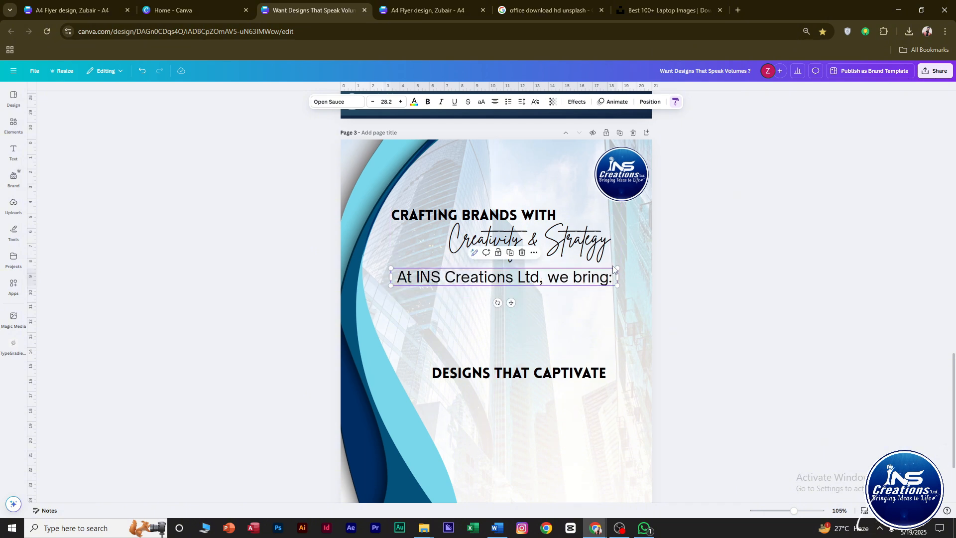
drag(617, 268, 559, 272)
drag(489, 279, 489, 279)
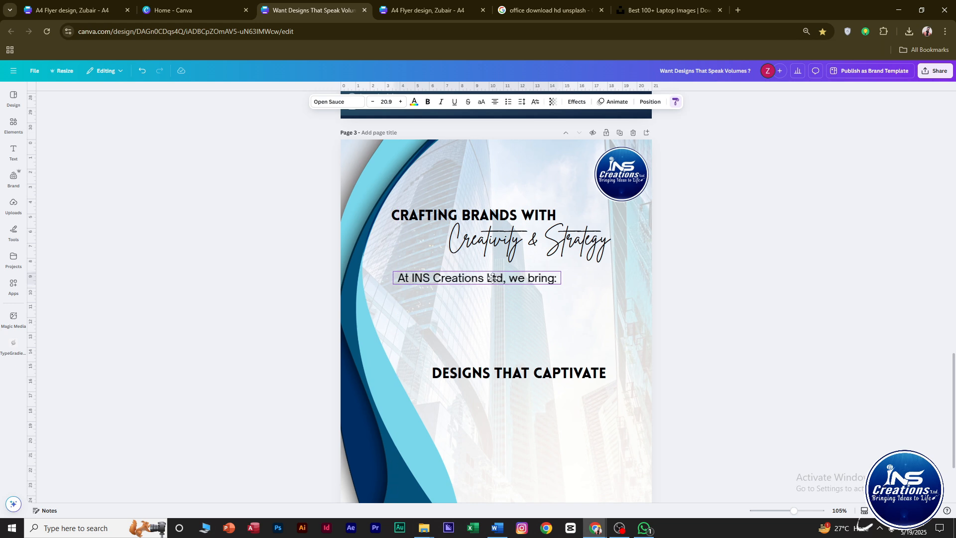
Move "Designs That Captivate" directly beneath the "At INS Creations Ltd, we bring:" line and narrow its text box to fit.
drag(513, 375, 491, 300)
drag(610, 298, 534, 299)
click(422, 279)
click(451, 298)
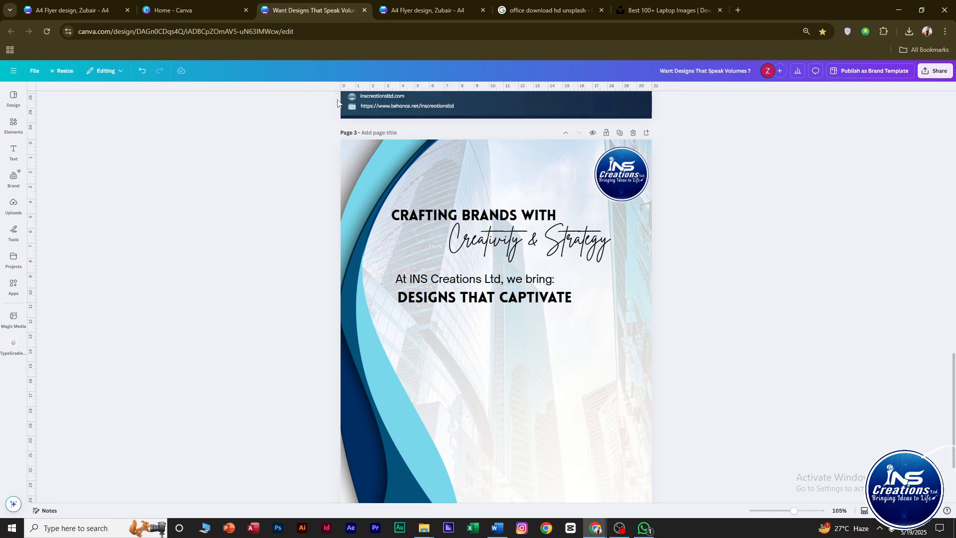
Change the "Designs That Captivate" font to Open Sauce in the Medium weight.
click(337, 101)
click(37, 222)
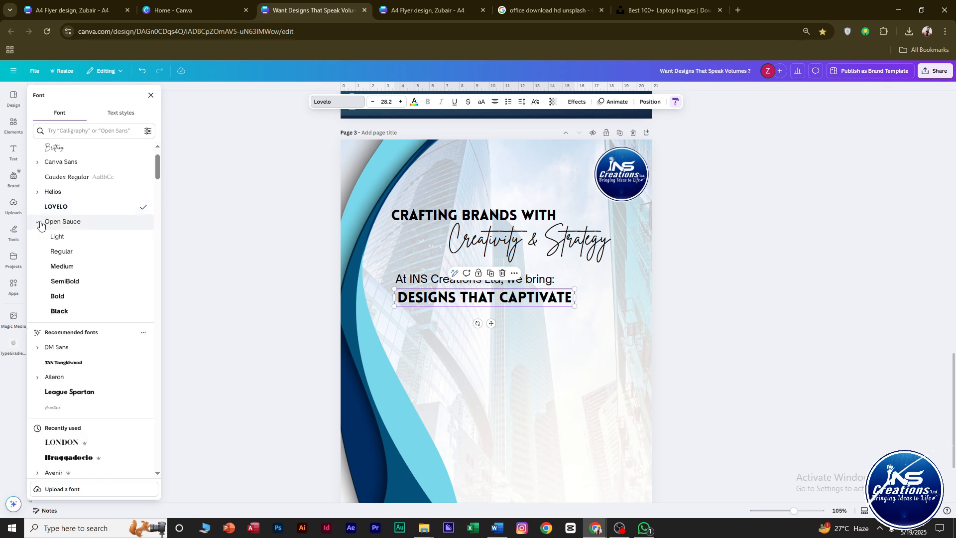
click(64, 281)
click(63, 298)
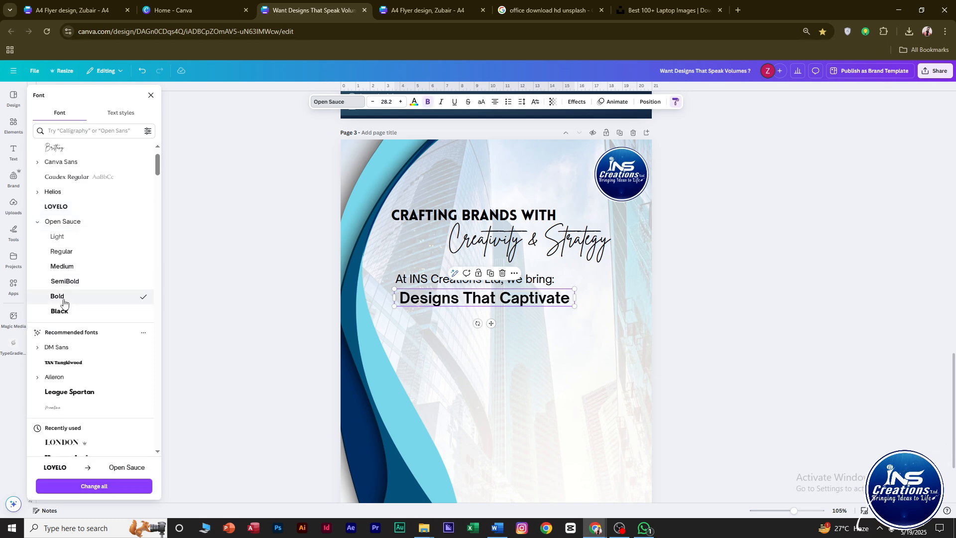
click(71, 268)
Set only the word "Captivate" in "Designs That Captivate" to Open Sauce SemiBold.
scroll(503, 299, up, 4)
click(503, 299)
drag(502, 299, 619, 300)
click(360, 106)
click(37, 221)
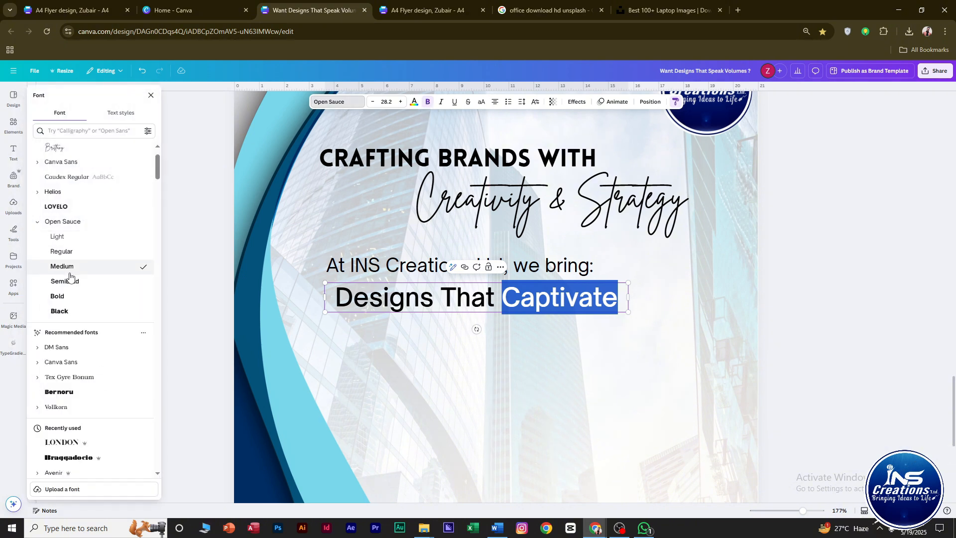
click(102, 283)
click(795, 294)
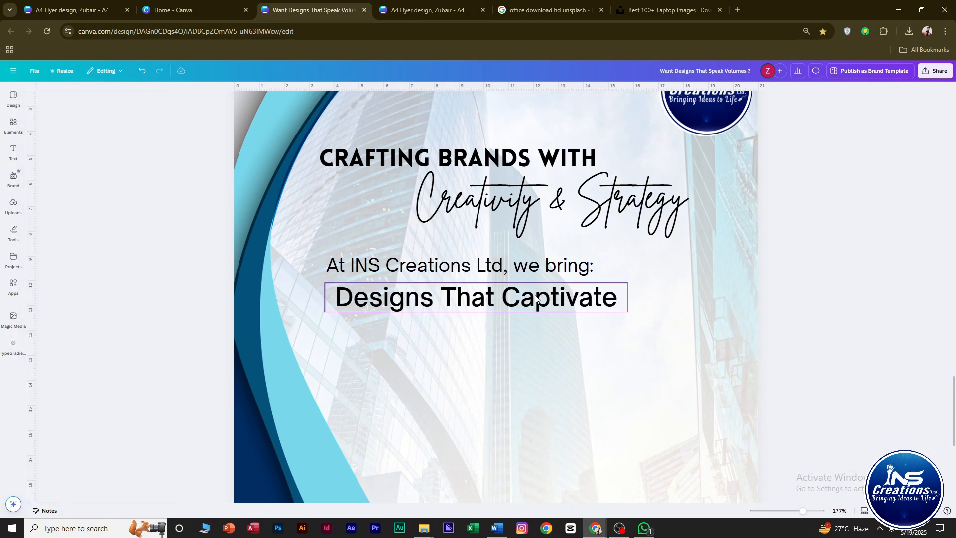
click(439, 264)
click(335, 101)
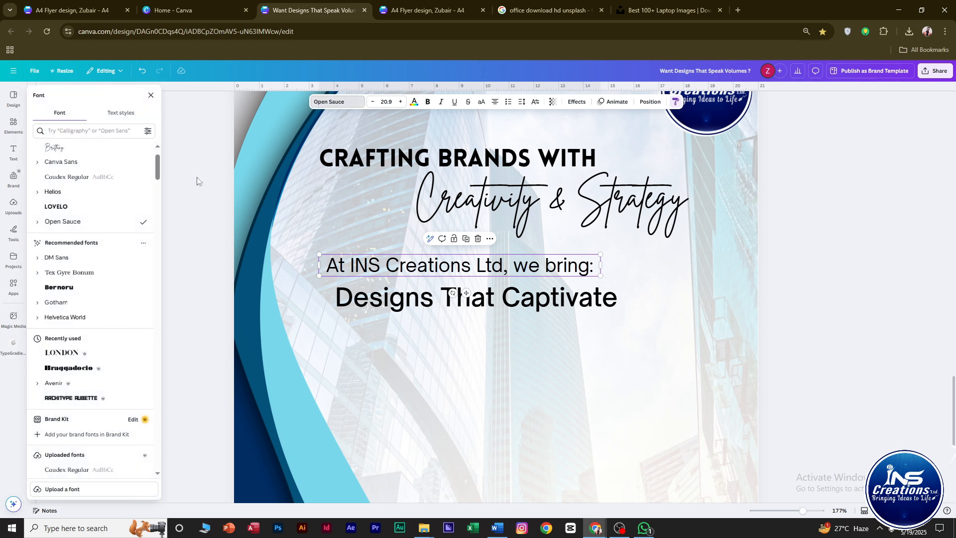
click(47, 227)
Duplicate "Designs That Captivate", cut the copy down to "Captivate", narrow its text box and place it beneath the original.
click(426, 298)
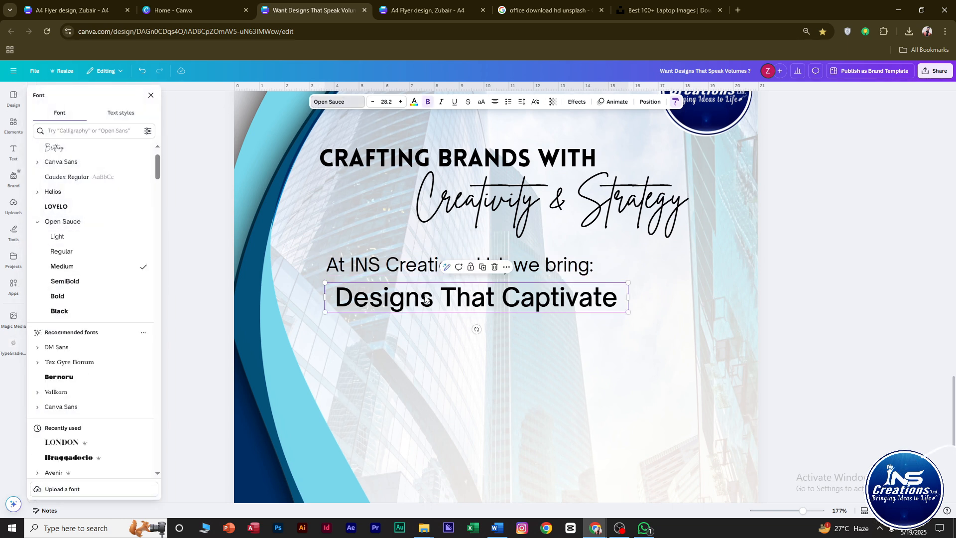
double_click(499, 297)
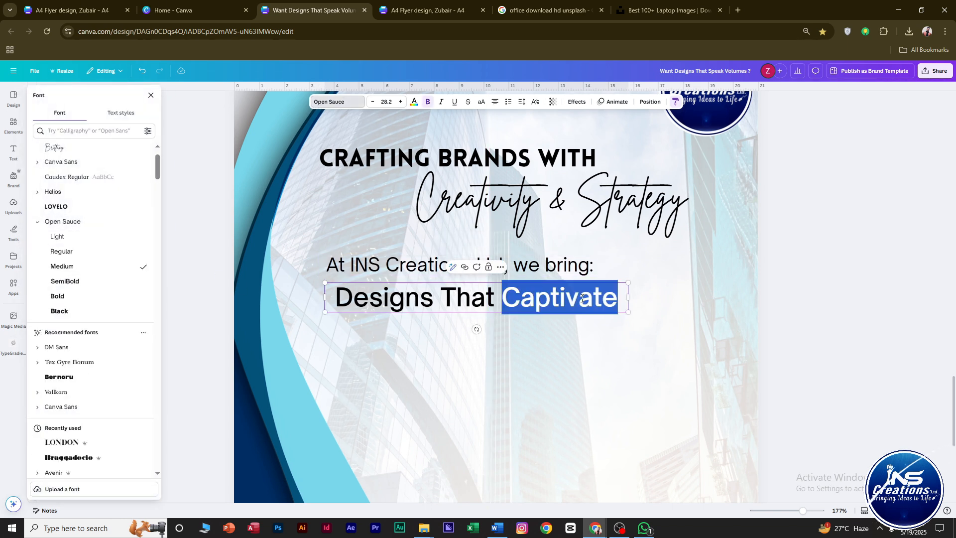
key(Escape)
key(ctrl+d)
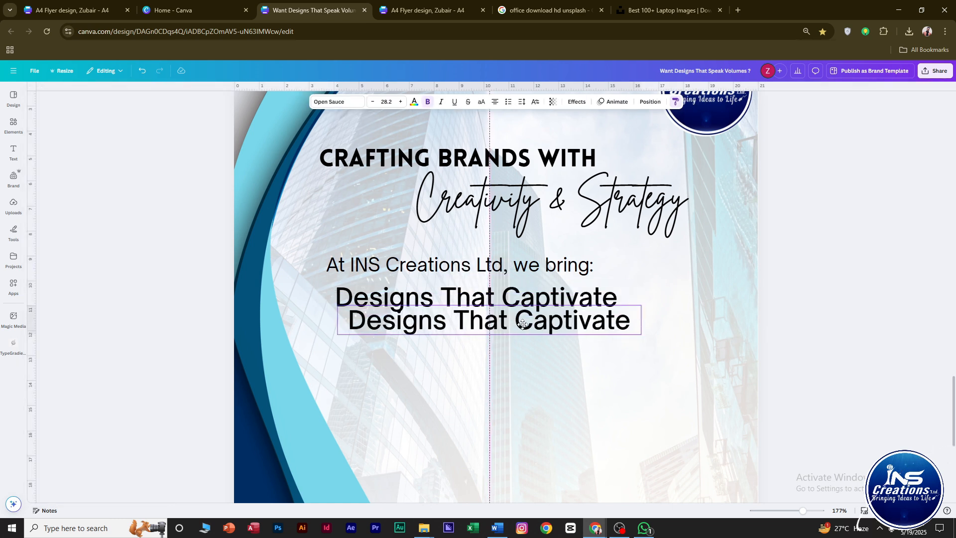
key(ctrl+a)
drag(514, 319, 347, 326)
key(BackSpace)
drag(641, 319, 566, 362)
Delete "Captivate" from the original line and narrow its text box to fit "Designs That".
double_click(498, 304)
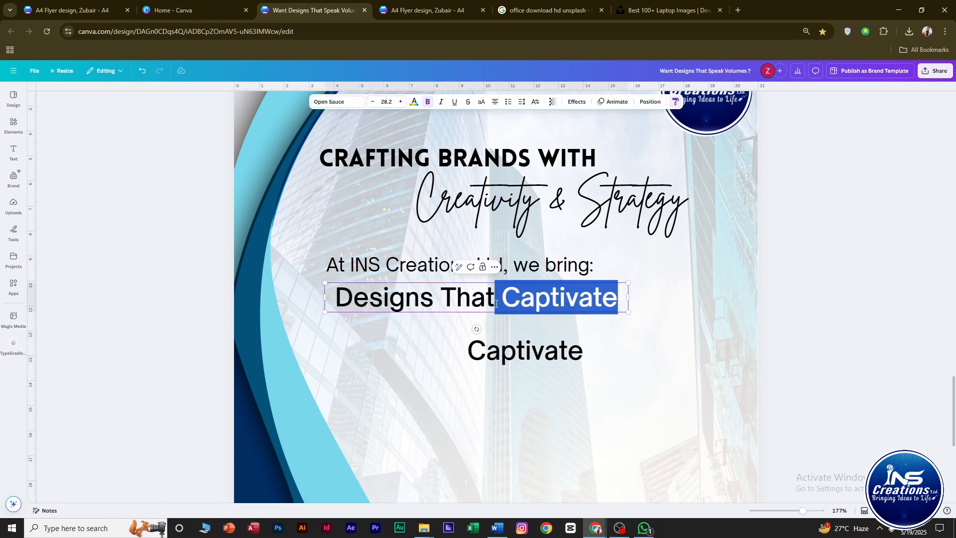
key(BackSpace)
drag(628, 298, 488, 298)
click(631, 331)
Set the separate "Captivate" text to Open Sauce in the Black weight.
drag(546, 349, 582, 298)
key(ctrl+z)
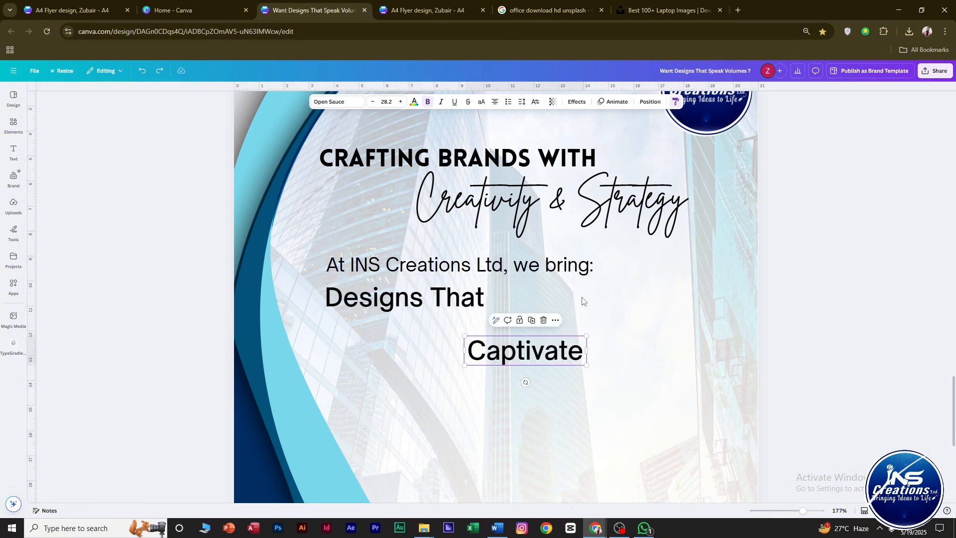
drag(583, 350, 469, 352)
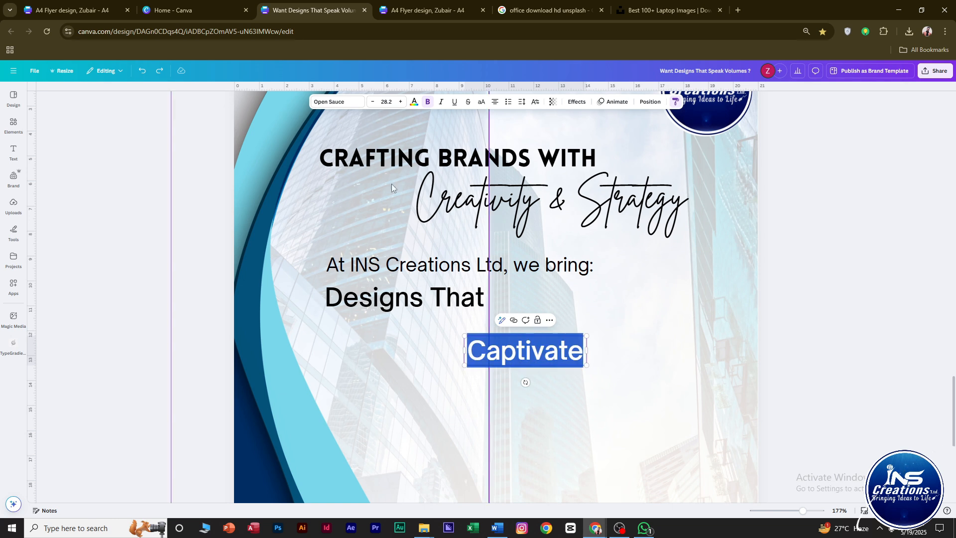
click(348, 102)
click(37, 222)
click(65, 281)
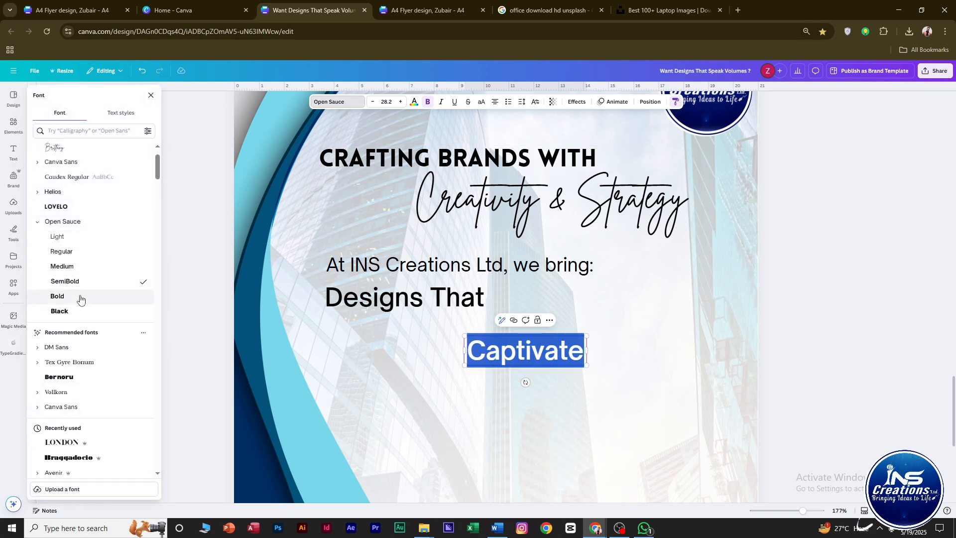
click(60, 311)
click(78, 300)
click(89, 312)
click(783, 345)
Move "Captivate" up onto the same line, directly after "Designs That".
drag(528, 353, 556, 302)
click(674, 334)
scroll(674, 334, down, 3)
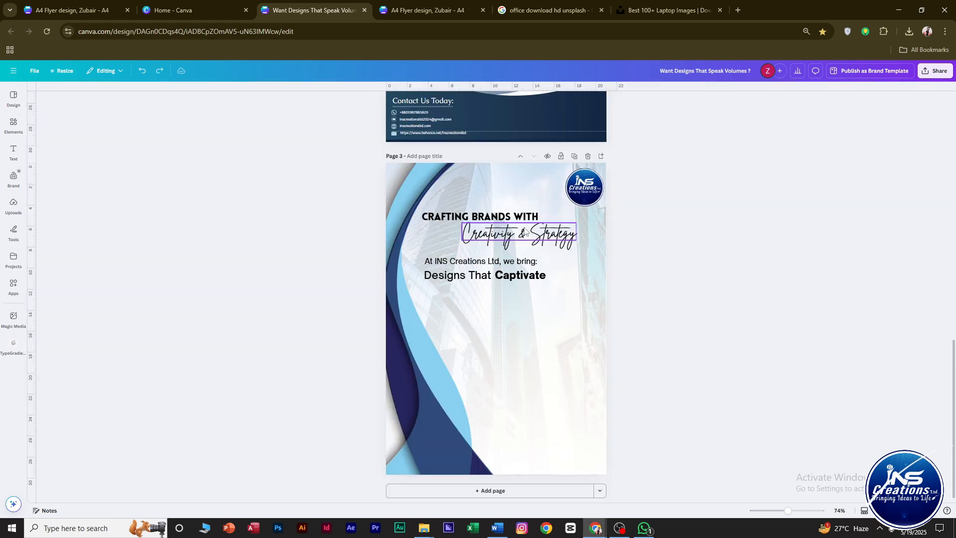
Try several document colors on the "Crafting Brands With" heading and set it to dark indigo.
scroll(528, 276, up, 2)
click(466, 181)
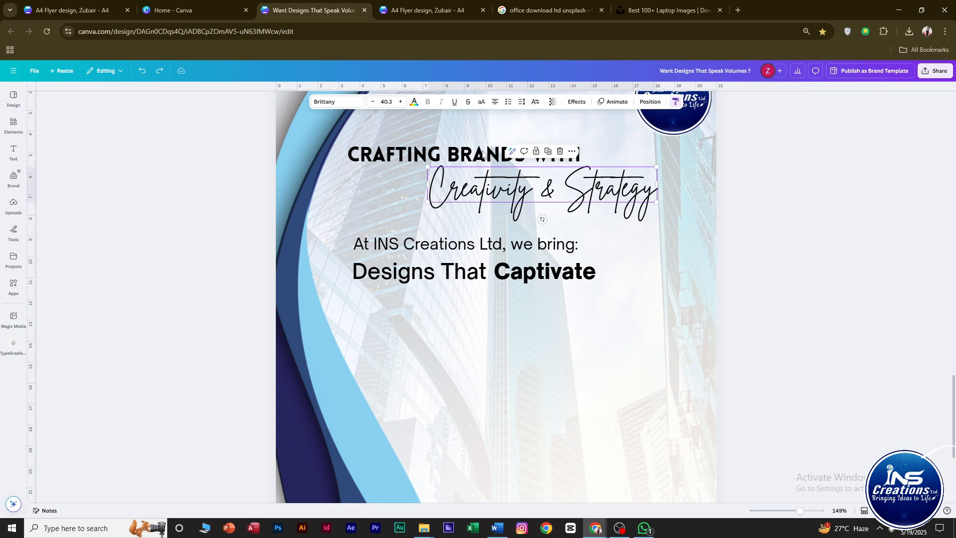
click(483, 154)
click(414, 102)
click(142, 153)
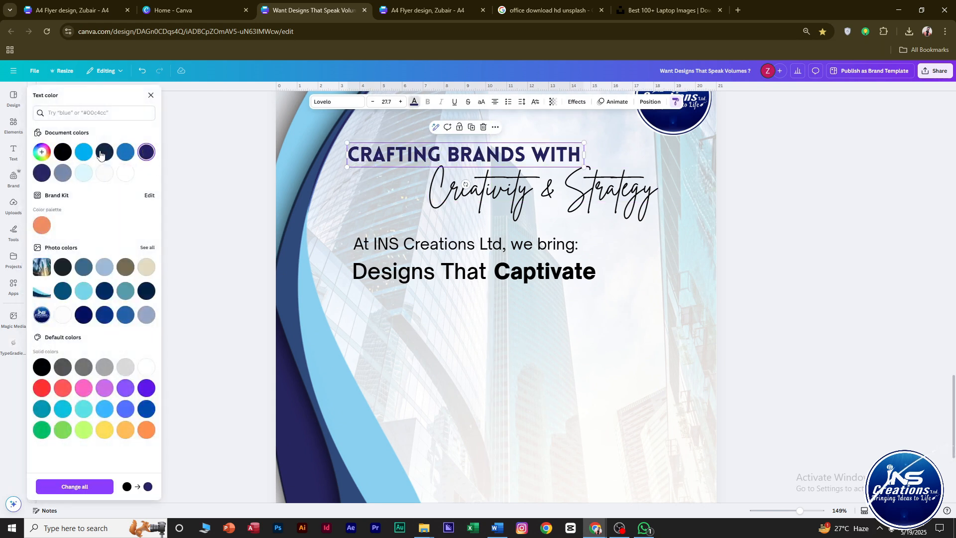
click(83, 156)
click(105, 155)
click(63, 155)
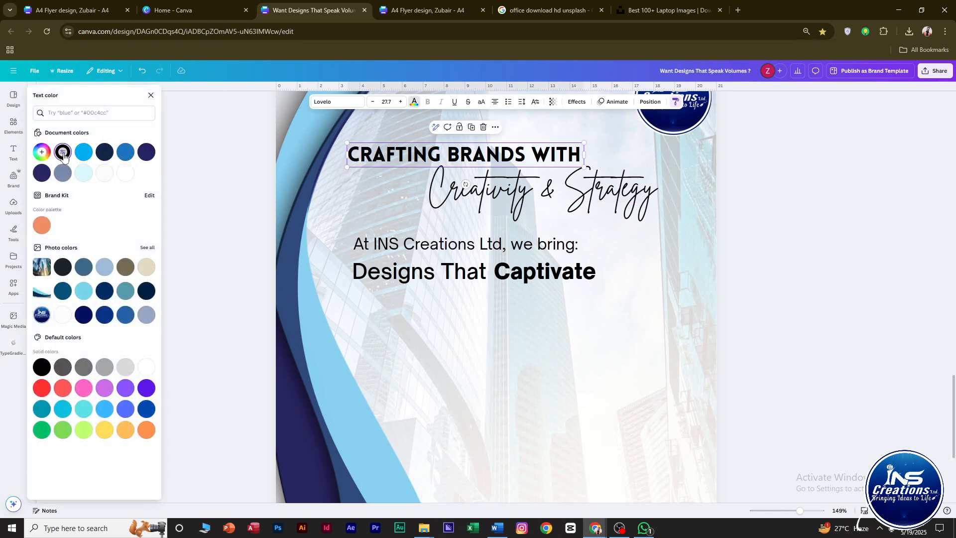
click(63, 174)
click(42, 173)
Color "Captivate" in the same dark indigo as the "Crafting Brands With" heading.
click(564, 280)
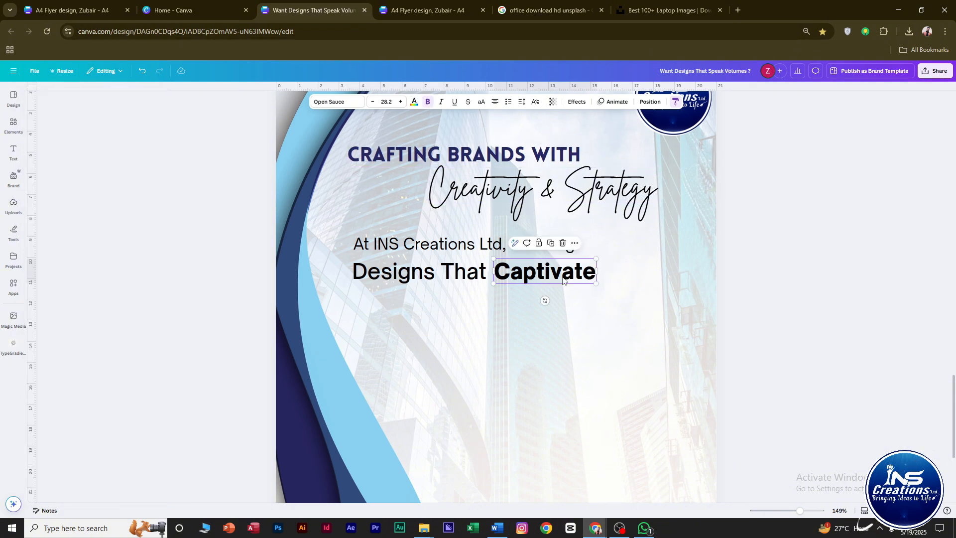
click(413, 103)
click(42, 173)
click(731, 273)
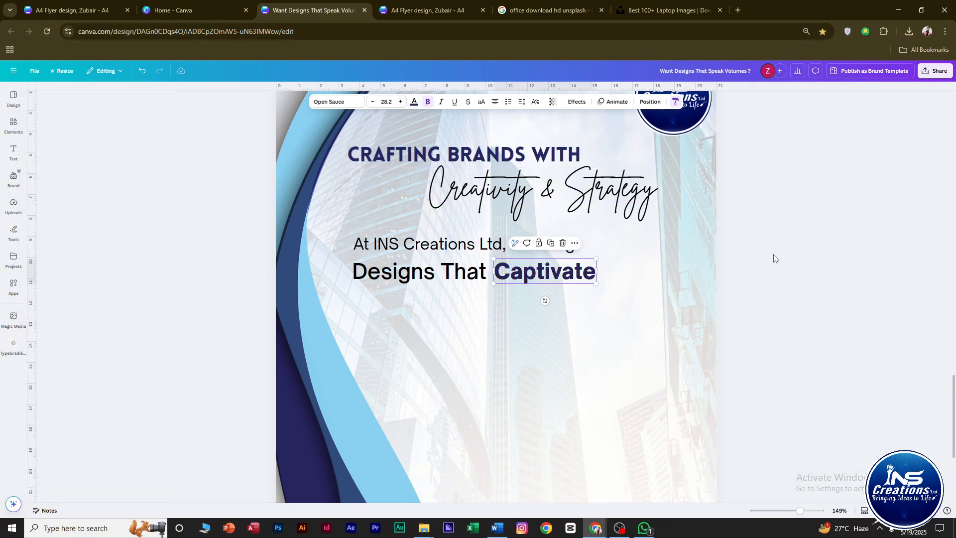
Color the "At INS Creations Ltd, we bring:" line dark teal blue from the wave graphic's photo colors.
click(618, 203)
scroll(653, 254, down, 4)
scroll(618, 256, up, 8)
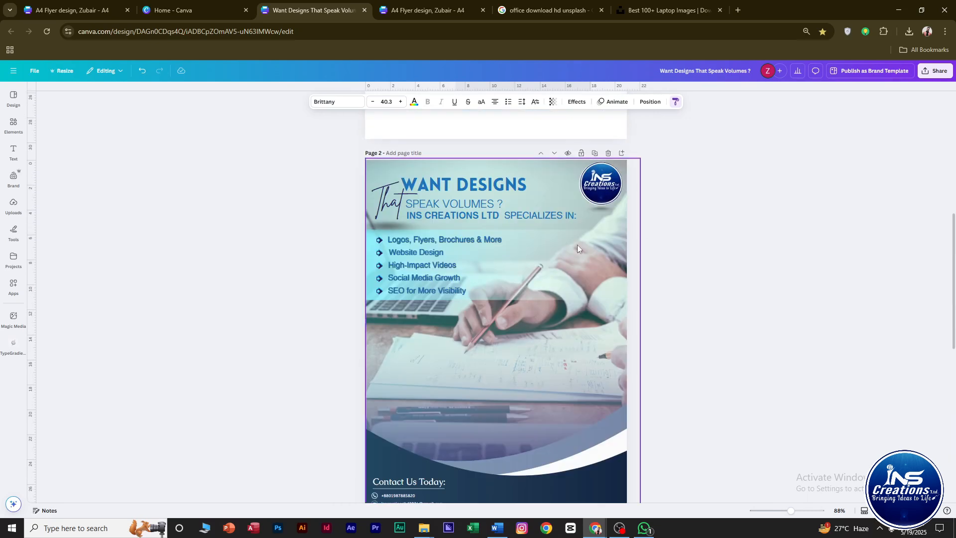
scroll(552, 298, down, 6)
scroll(545, 346, up, 3)
click(532, 379)
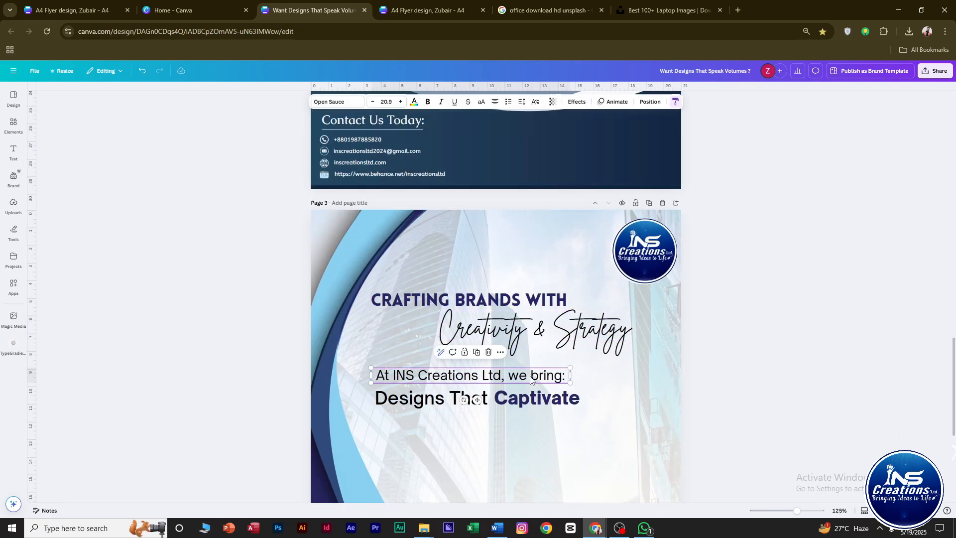
click(413, 103)
click(85, 292)
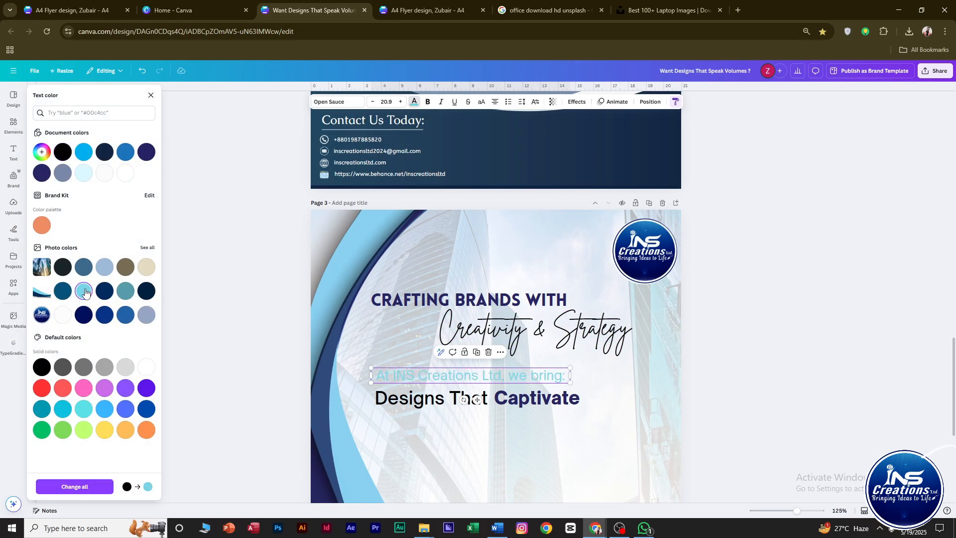
click(61, 292)
click(587, 341)
Color "Designs That" slate blue from the building photo's colors.
click(449, 402)
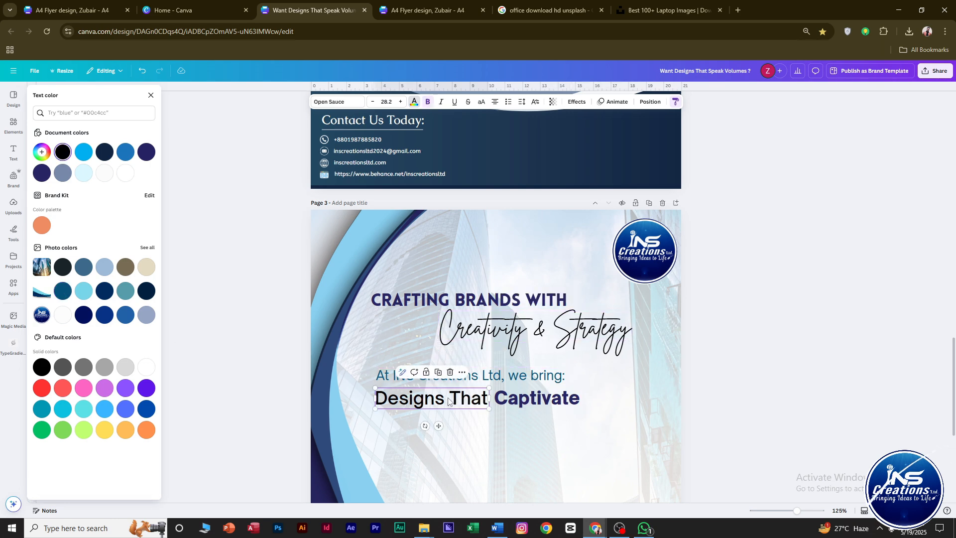
click(80, 273)
click(706, 367)
Color the script heading "Creativity & Strategy" dark teal blue from the wave graphic's photo colors.
click(572, 337)
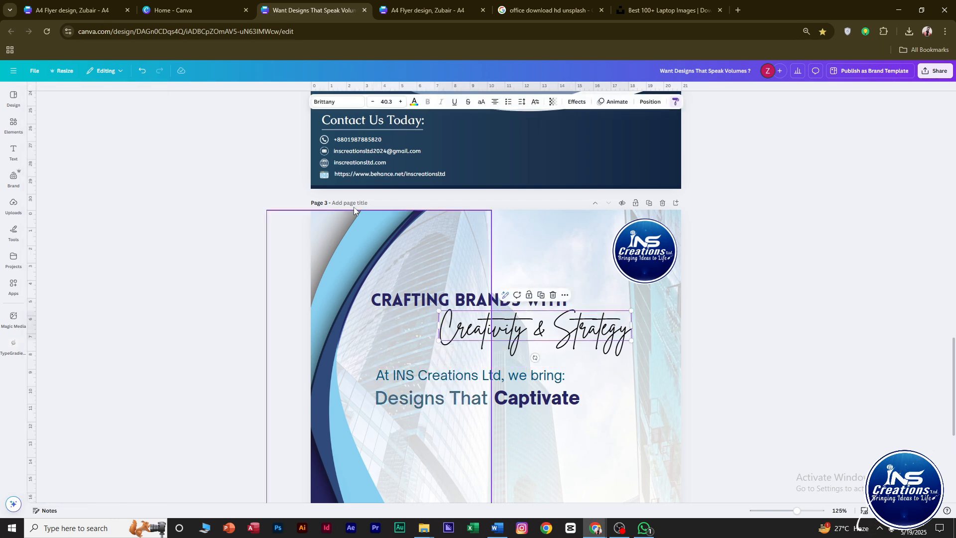
click(417, 103)
click(84, 314)
click(62, 313)
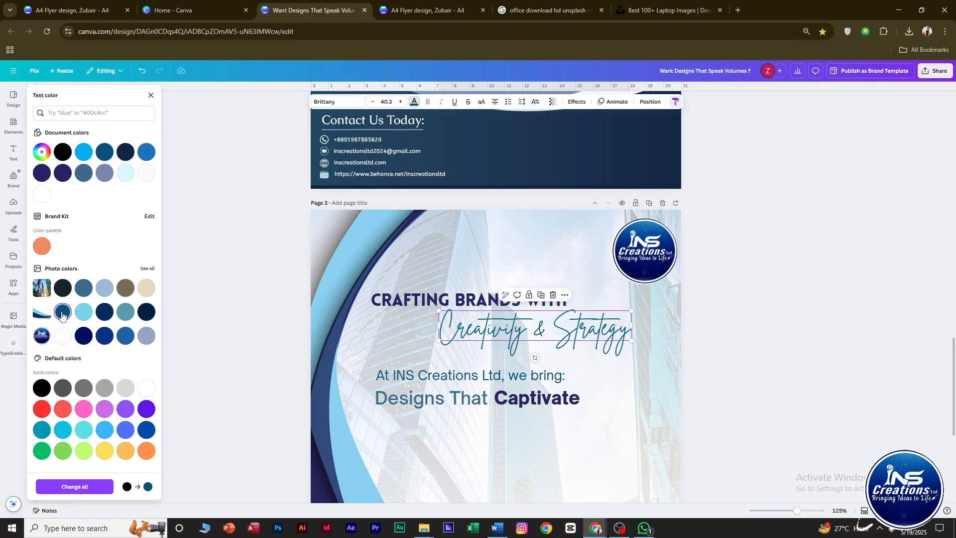
click(728, 348)
drag(576, 422, 398, 376)
drag(527, 374, 573, 202)
key(ctrl+z)
key(ctrl+z)
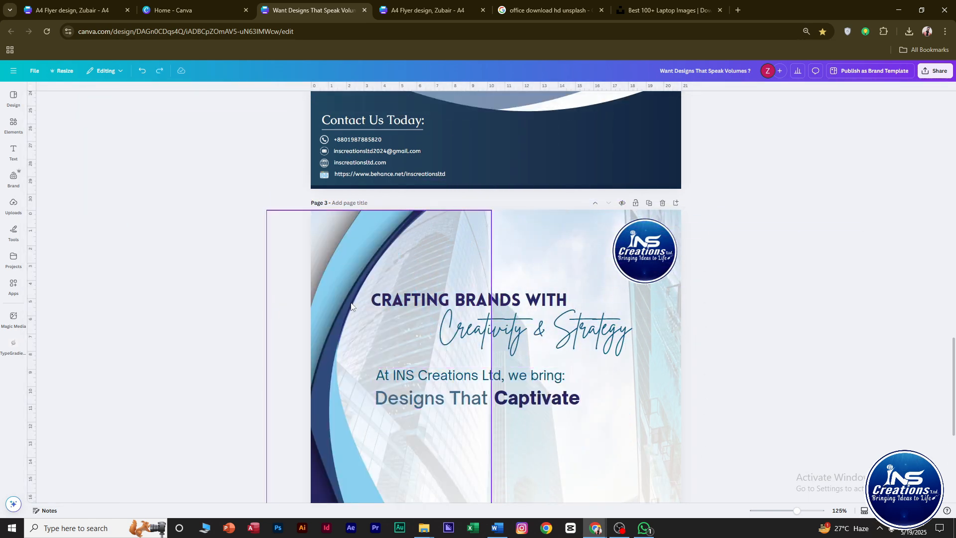
click(367, 194)
click(705, 376)
Move both tagline lines up closer to the script heading and tighten the gap between "Designs That" and "Captivate".
drag(586, 425, 446, 368)
click(437, 422)
drag(403, 390, 400, 389)
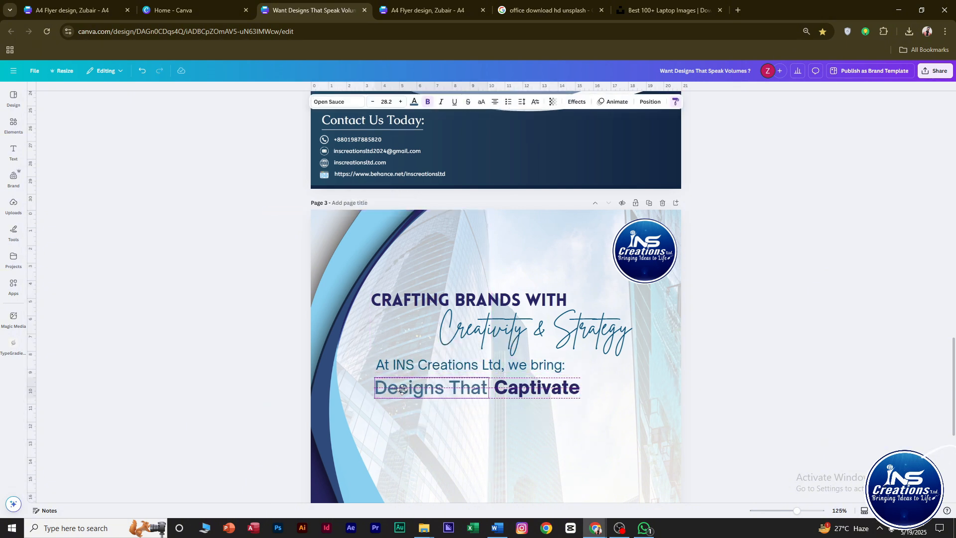
click(536, 389)
click(667, 393)
drag(610, 421, 404, 366)
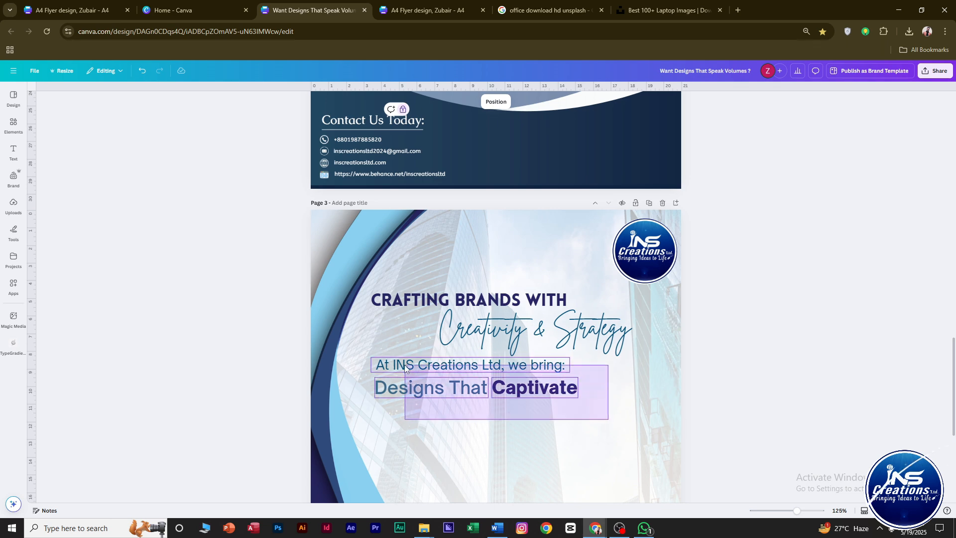
scroll(680, 397, down, 4)
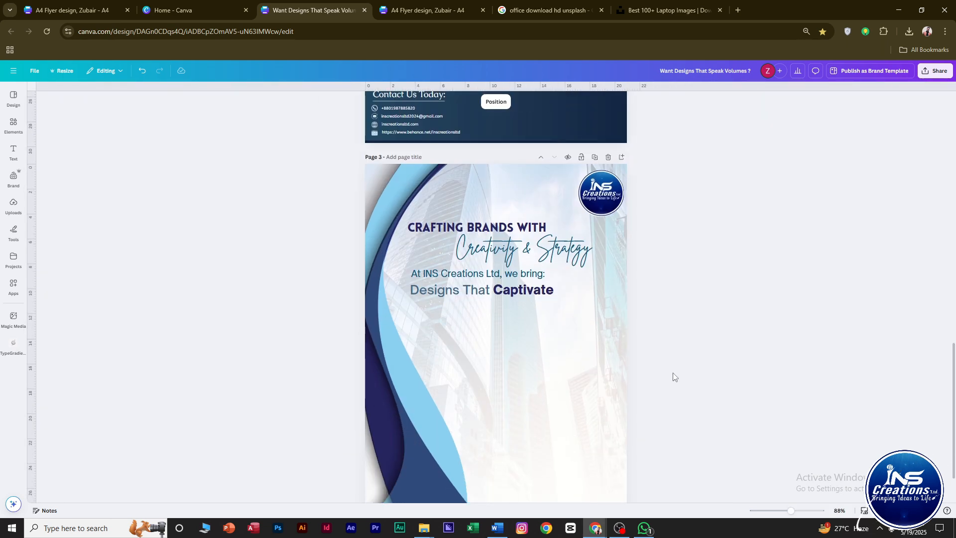
scroll(495, 276, up, 10)
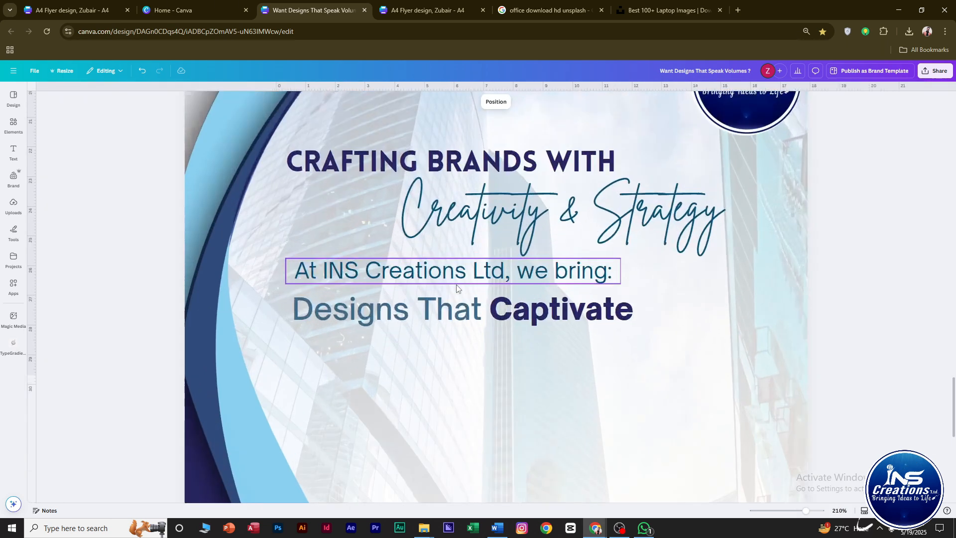
click(302, 269)
drag(288, 267, 509, 269)
click(413, 102)
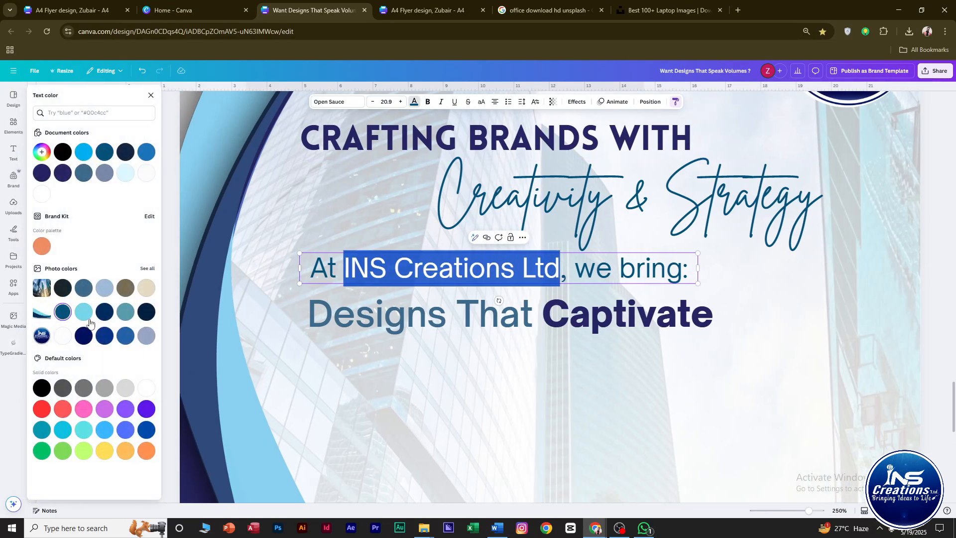
click(605, 354)
click(507, 269)
drag(507, 269, 286, 278)
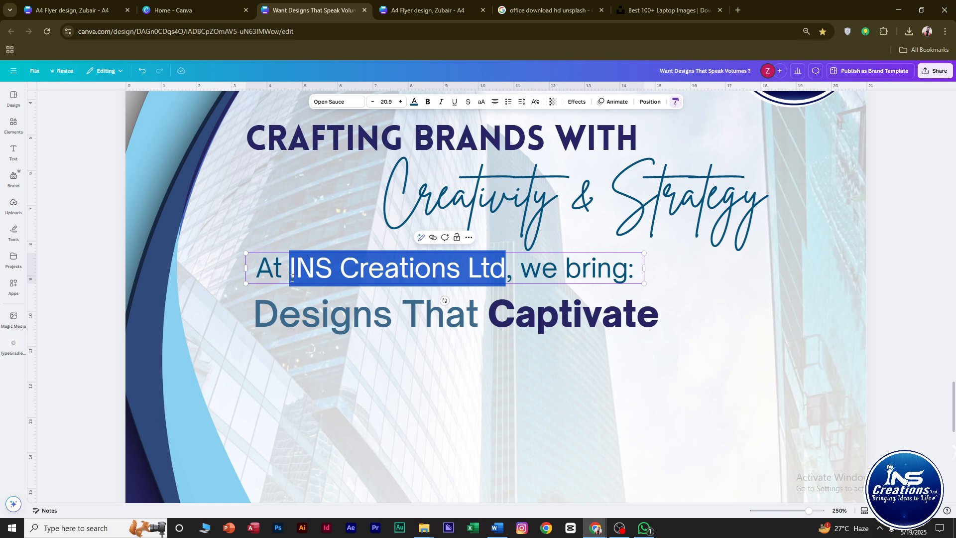
click(872, 306)
Duplicate the "At INS Creations Ltd, we bring:" line below the tagline and cut the copy down to "INS Creations Ltd".
click(520, 276)
key(ctrl+d)
double_click(537, 369)
drag(521, 282, 668, 376)
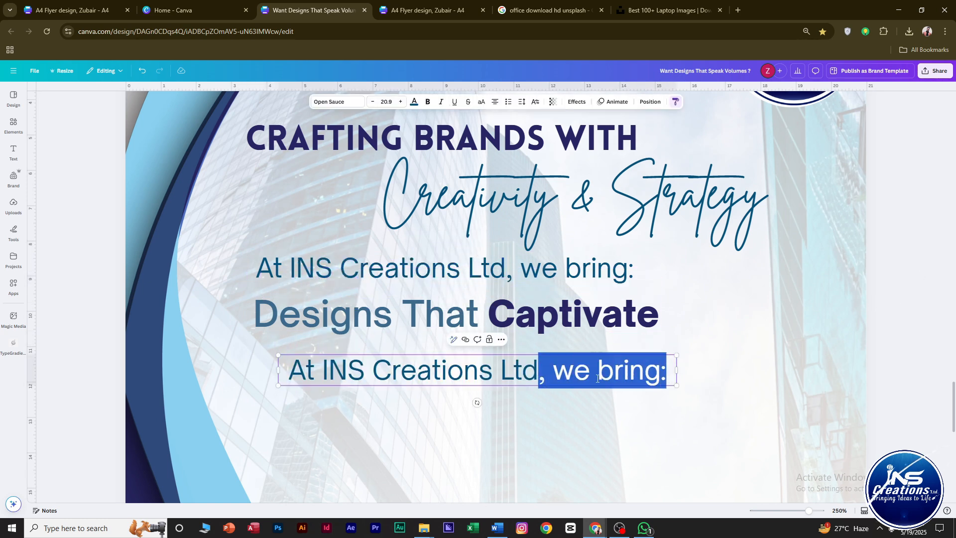
key(BackSpace)
drag(378, 371, 348, 371)
key(BackSpace)
Narrow the "INS Creations Ltd" copy's text box to fit, about 6.4 wide, and move it slightly right and down.
key(ctrl+a)
drag(676, 370, 504, 371)
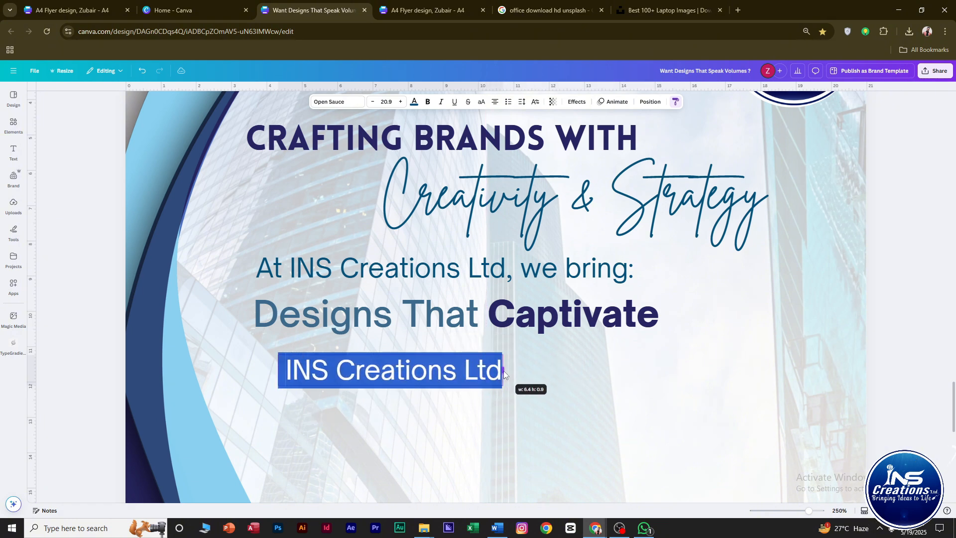
click(414, 103)
click(682, 440)
drag(419, 370, 458, 383)
Try several colors on the "At INS Creations Ltd, we bring:" line and set it to the slate blue of "Designs That".
click(540, 280)
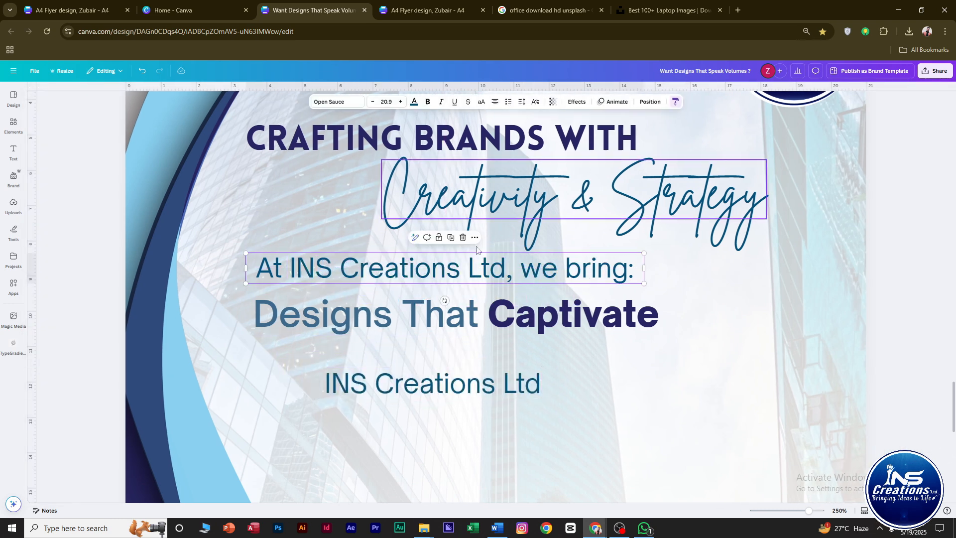
click(418, 104)
click(84, 313)
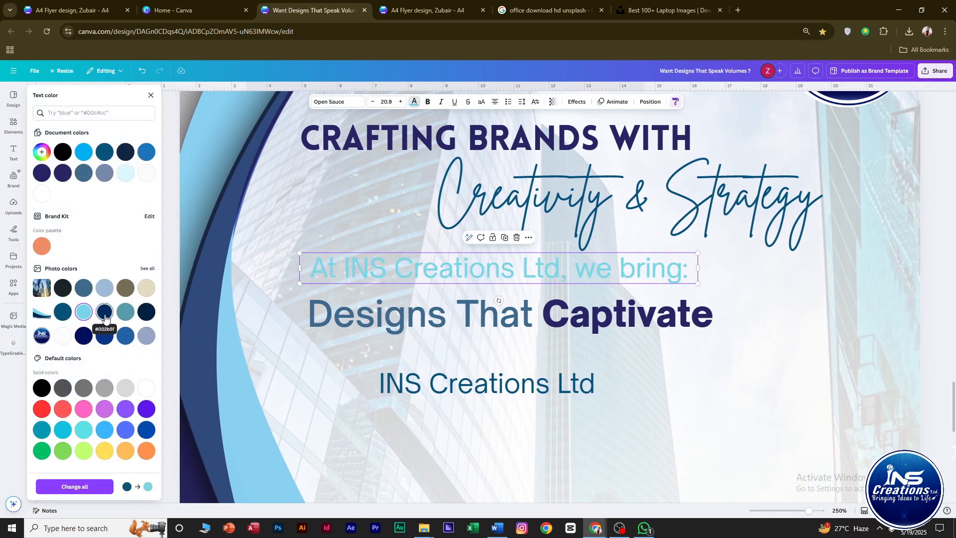
click(126, 318)
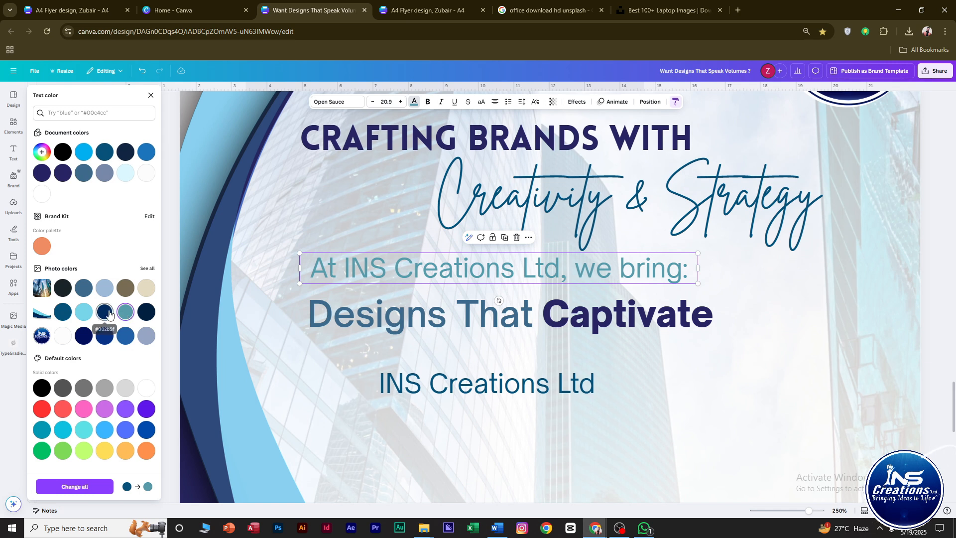
click(84, 173)
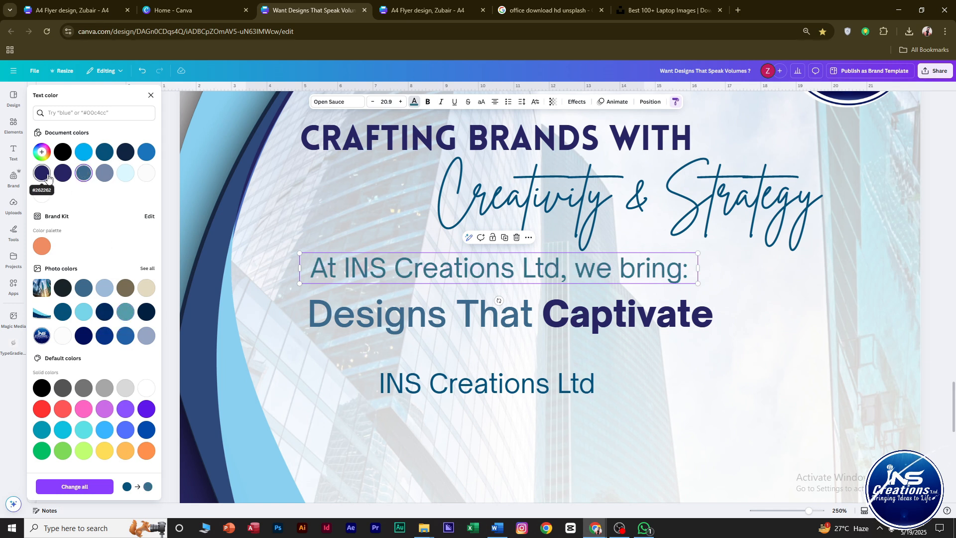
click(128, 314)
click(78, 173)
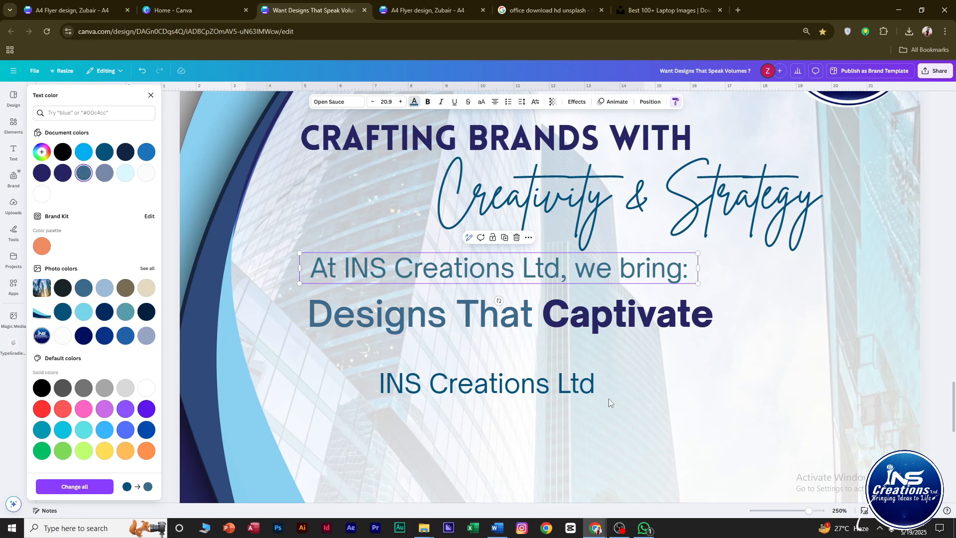
Blank out "INS Creations Ltd," in the slate-blue line and fit the darker copy, with a comma added, into the gap on one line.
drag(344, 268, 560, 269)
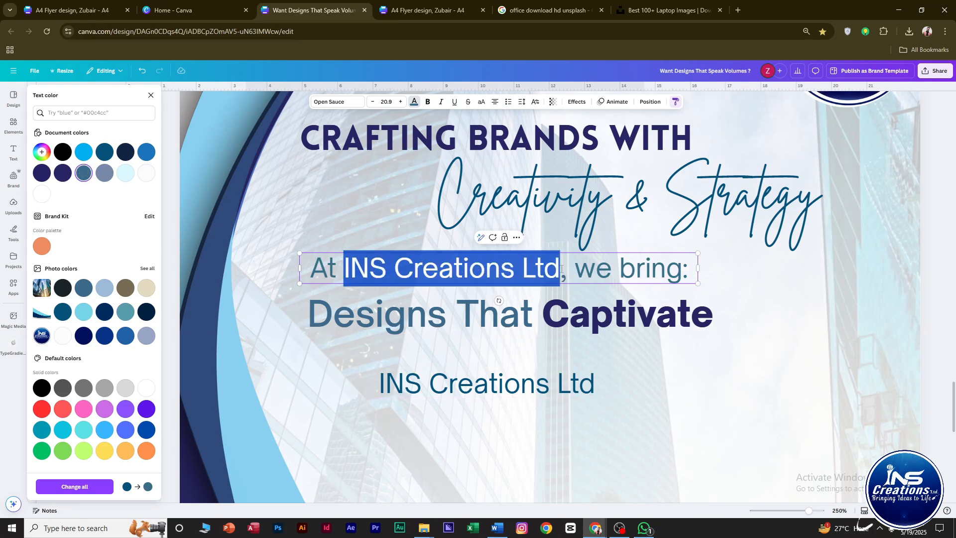
key(BackSpace)
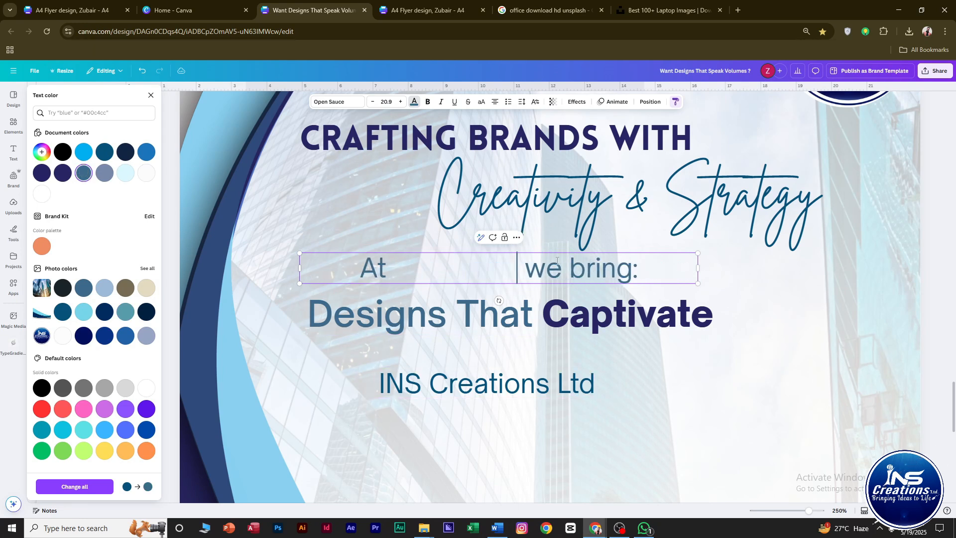
click(634, 360)
drag(492, 391, 451, 271)
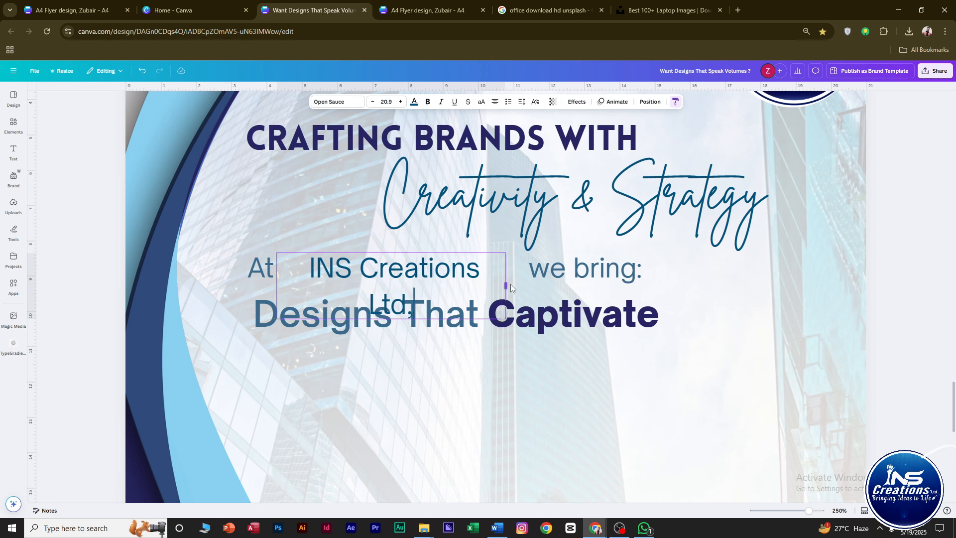
drag(506, 286, 521, 283)
Adjust the spacing and position of the slate-blue "At" and "we bring:" text so it closely frames "INS Creations Ltd,".
click(600, 271)
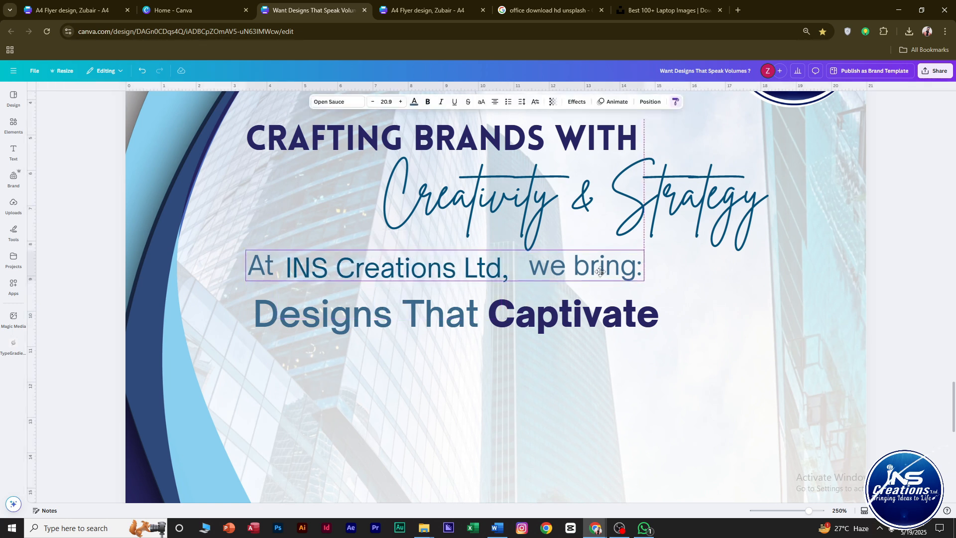
drag(585, 278, 539, 271)
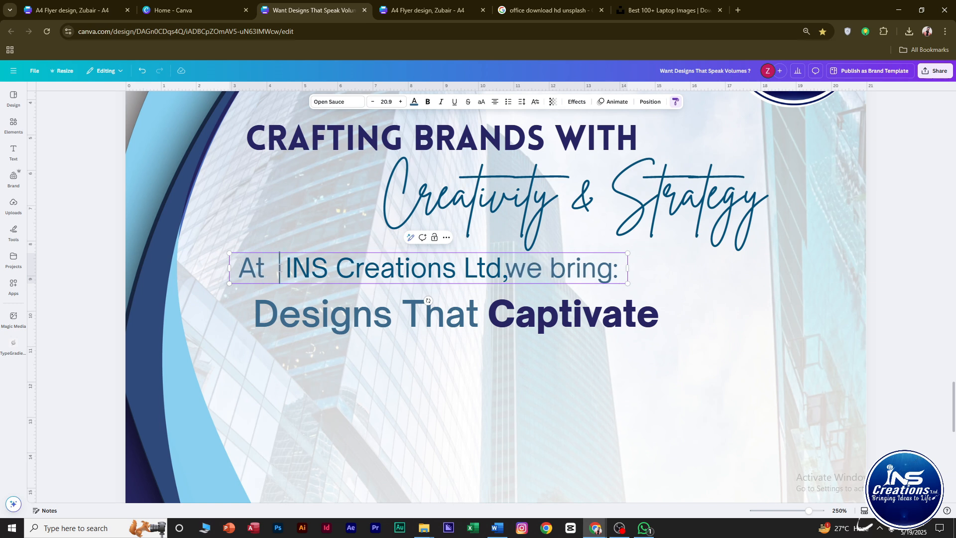
mouse_move(229, 270)
mouse_down()
mouse_move(246, 275)
mouse_move(231, 275)
mouse_up()
mouse_move(584, 269)
mouse_down()
mouse_move(598, 269)
mouse_move(590, 272)
mouse_up()
click(355, 364)
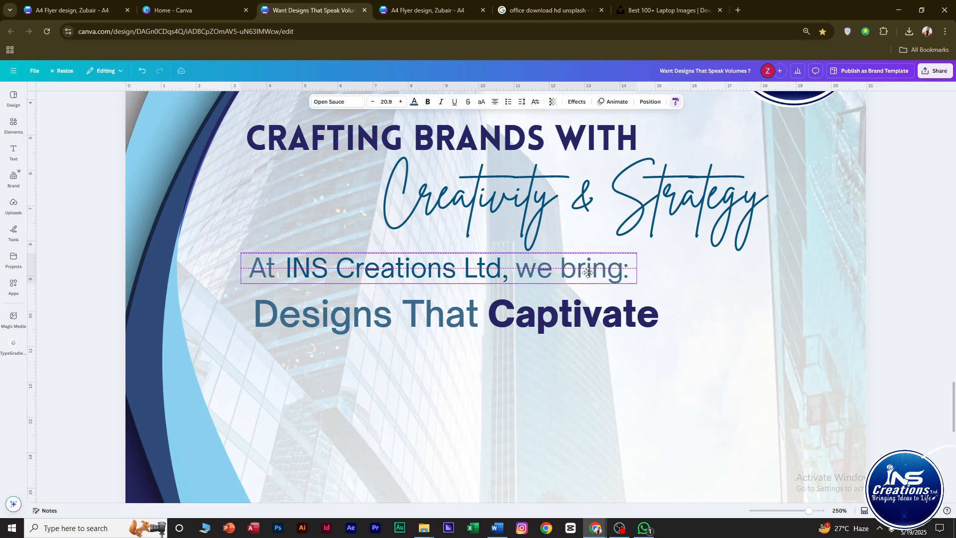
click(687, 297)
Nudge "Designs That" and "Captivate" slightly left to align with the line above, and shift the tagline texts slightly right.
drag(655, 366, 251, 267)
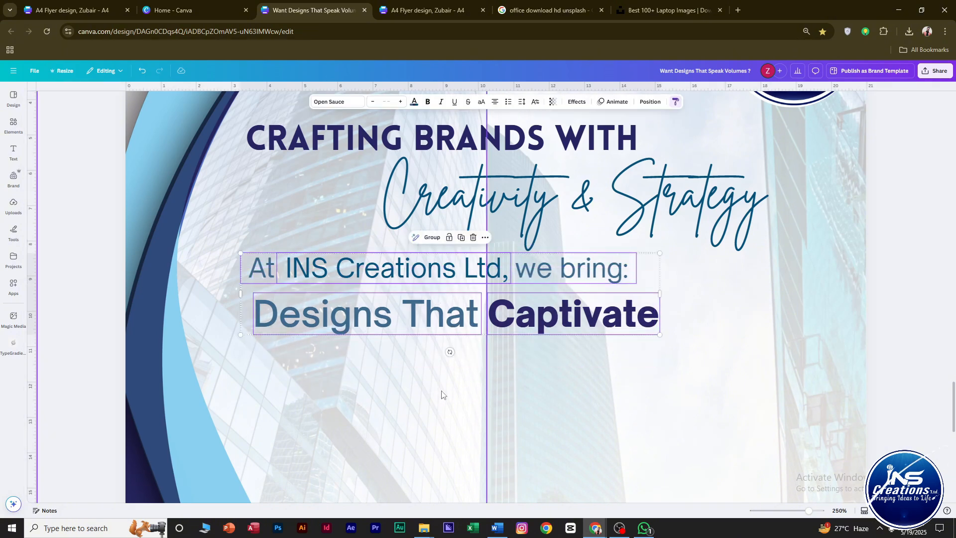
click(441, 395)
drag(313, 308, 306, 309)
drag(566, 316, 561, 316)
drag(699, 368, 225, 263)
drag(299, 272, 305, 270)
click(494, 378)
Browse the pointer graphics and add the blue paper-plane arrow to page 3.
scroll(494, 377, down, 3)
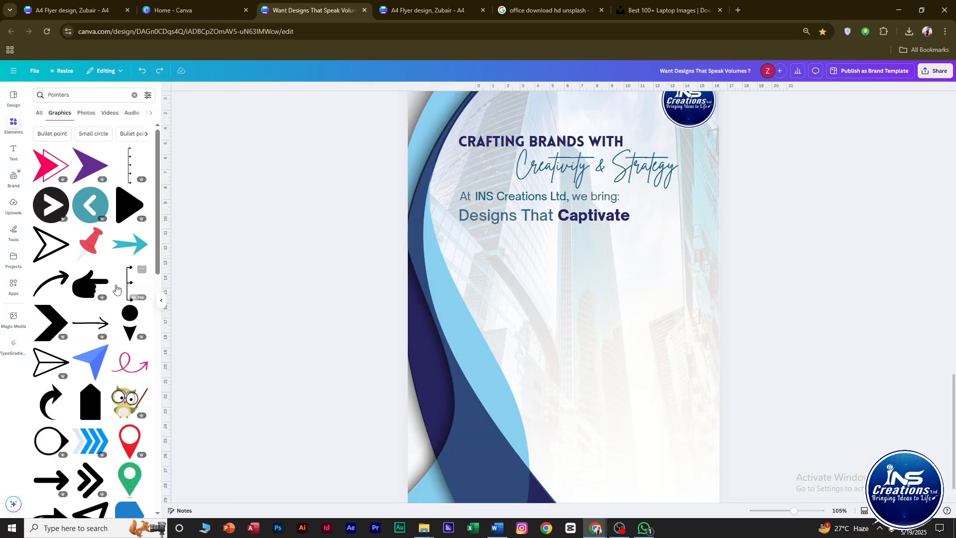
scroll(116, 288, down, 3)
scroll(116, 287, up, 3)
click(90, 362)
Recolor the paper-plane arrow dark teal and light aqua and shrink it into a small bullet below "Designs That".
click(487, 102)
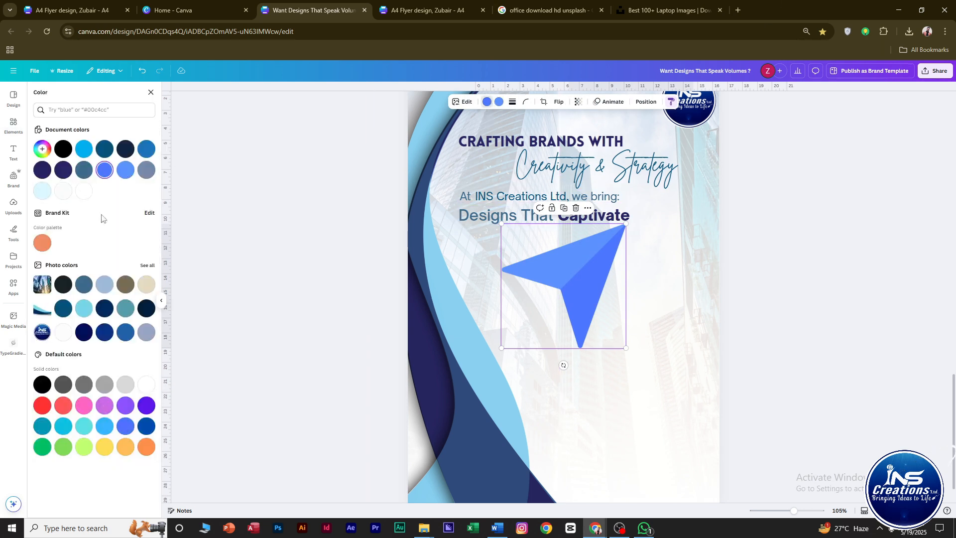
click(63, 308)
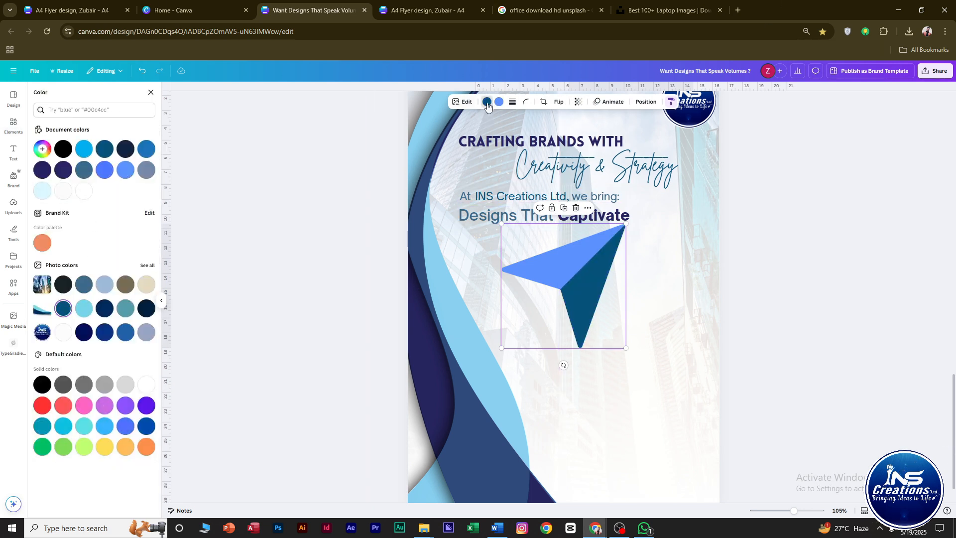
click(85, 305)
drag(627, 224, 524, 304)
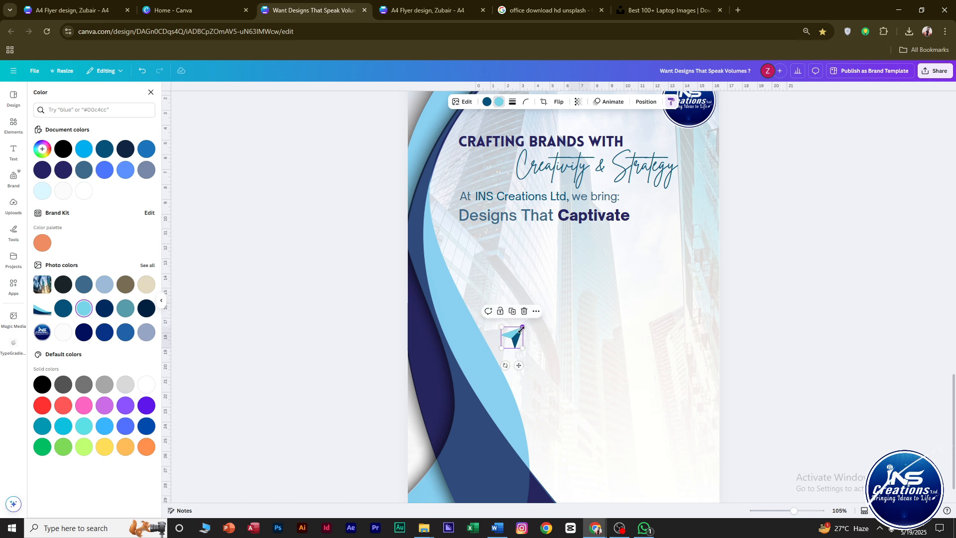
drag(517, 338, 471, 269)
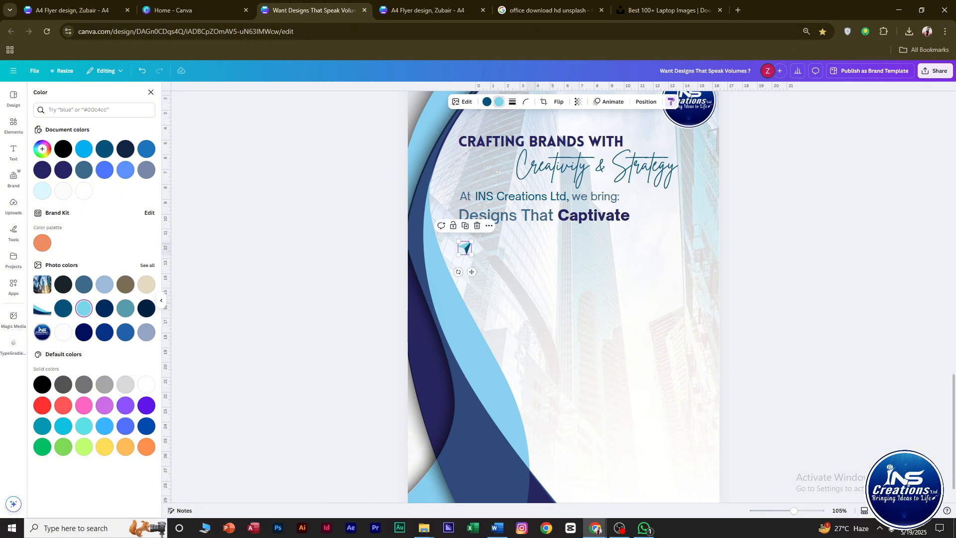
Duplicate the "INS Creations Ltd," text beside the arrow bullet and turn it into a one-line "Websites That Perform" at size 20.
key(alt+Tab)
click(518, 198)
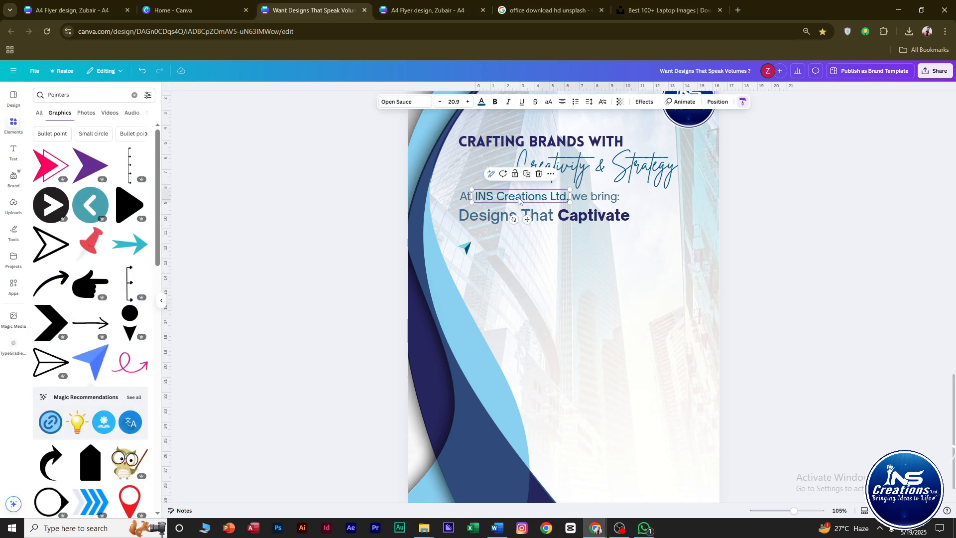
key(ctrl+d)
drag(517, 198, 518, 242)
text(Websites That Perform)
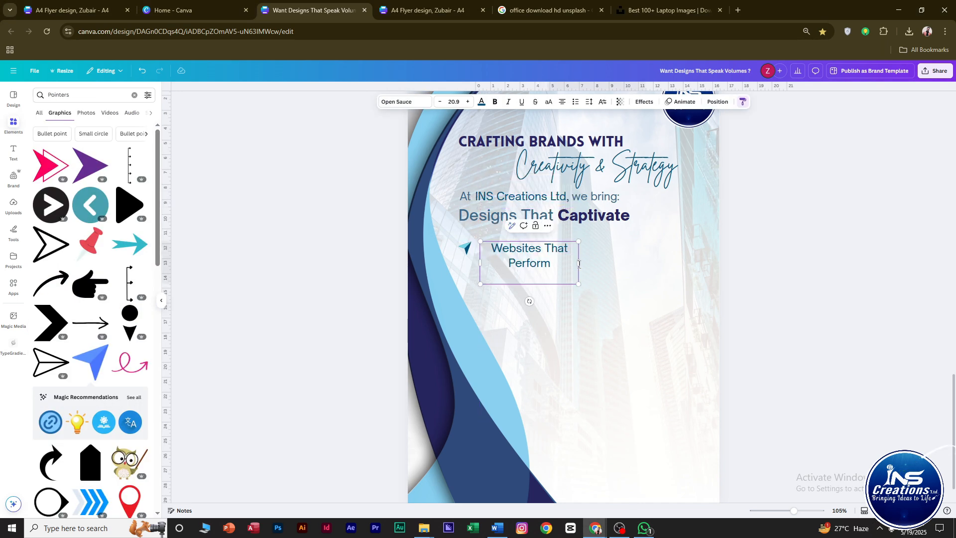
drag(580, 262, 604, 258)
scroll(569, 246, up, 5)
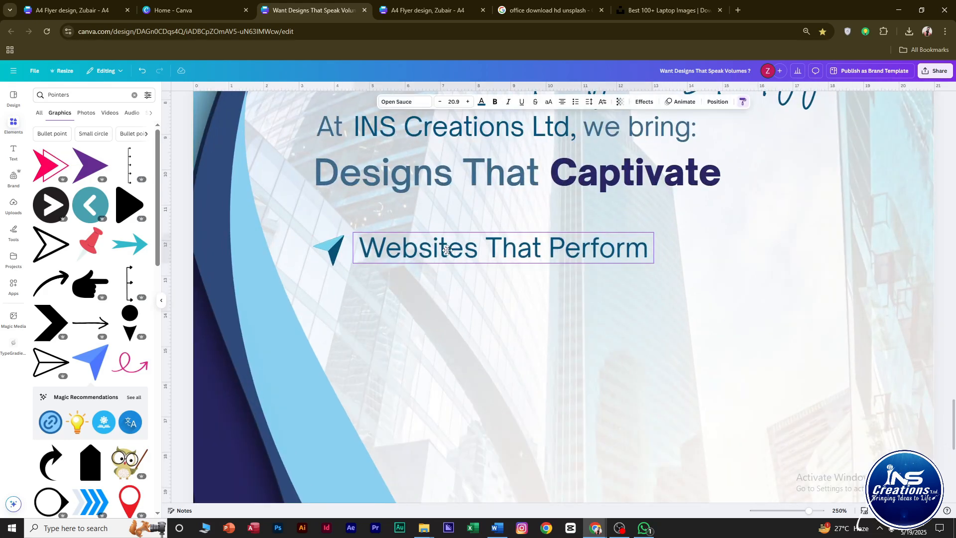
drag(651, 234, 642, 238)
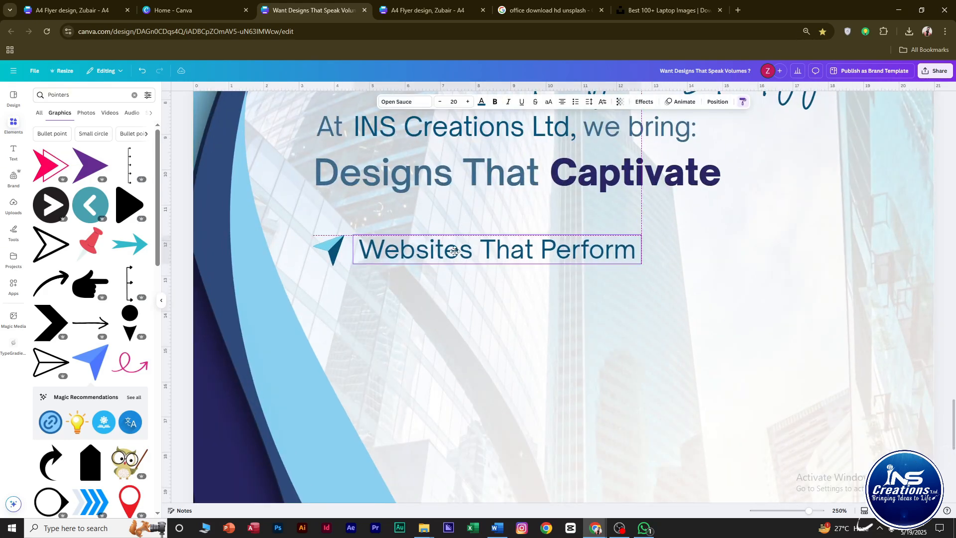
Duplicate the arrow and "Websites That Perform" twice to form a staggered list of three bullets.
drag(456, 253, 444, 323)
shift+click(344, 239)
key(ctrl+d)
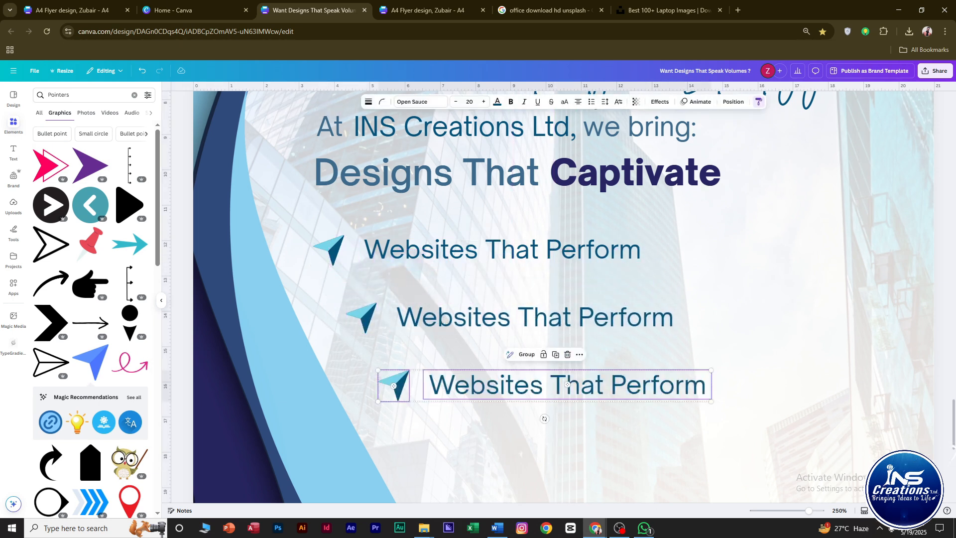
Change the second bullet to "Videos That Engage" and the third to "Social Campaigns That Convert", fitting each text box to one line.
key(alt+Tab)
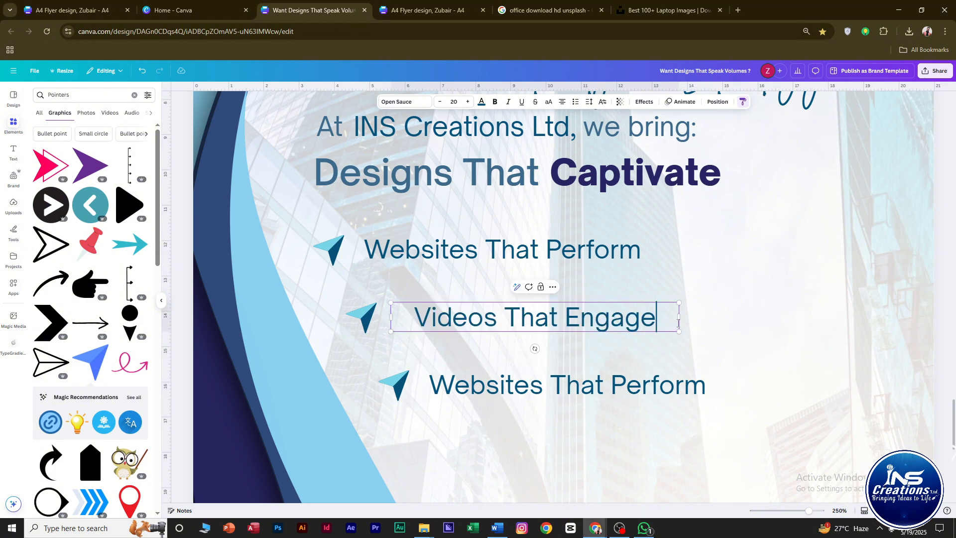
drag(679, 316, 649, 323)
key(alt+Tab)
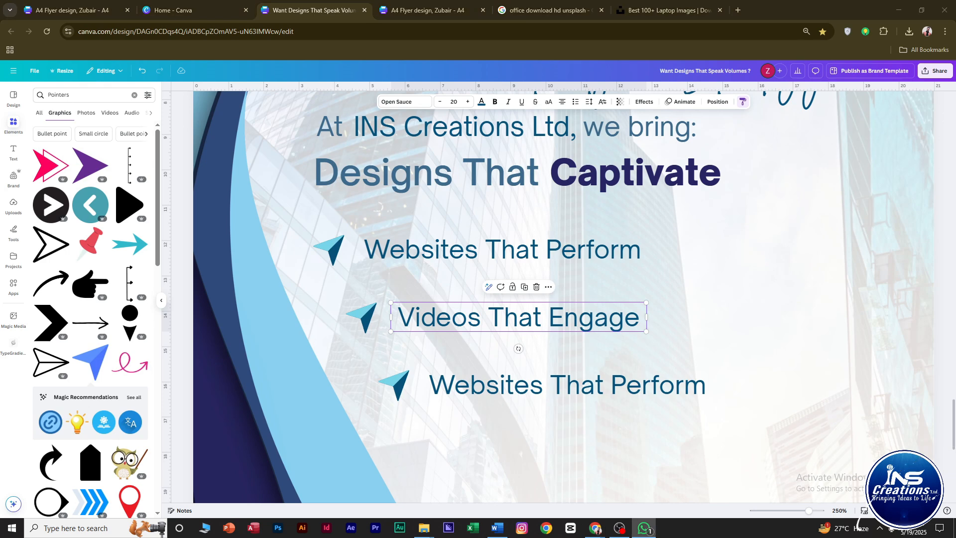
double_click(690, 389)
text(Social Campaigns That Convert)
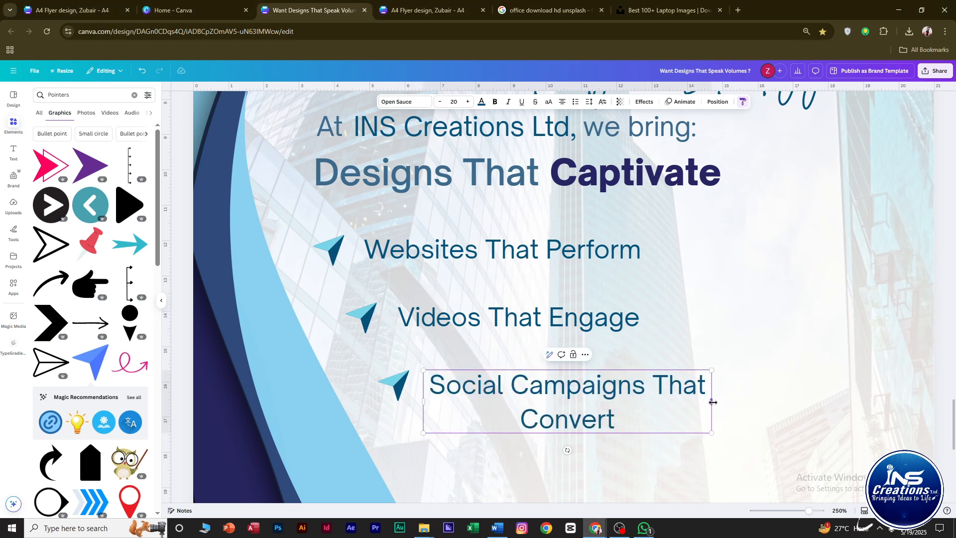
drag(714, 402, 803, 402)
Reposition the three bullet rows as a diagonal staircase below the tagline with equal vertical gaps.
scroll(843, 346, down, 4)
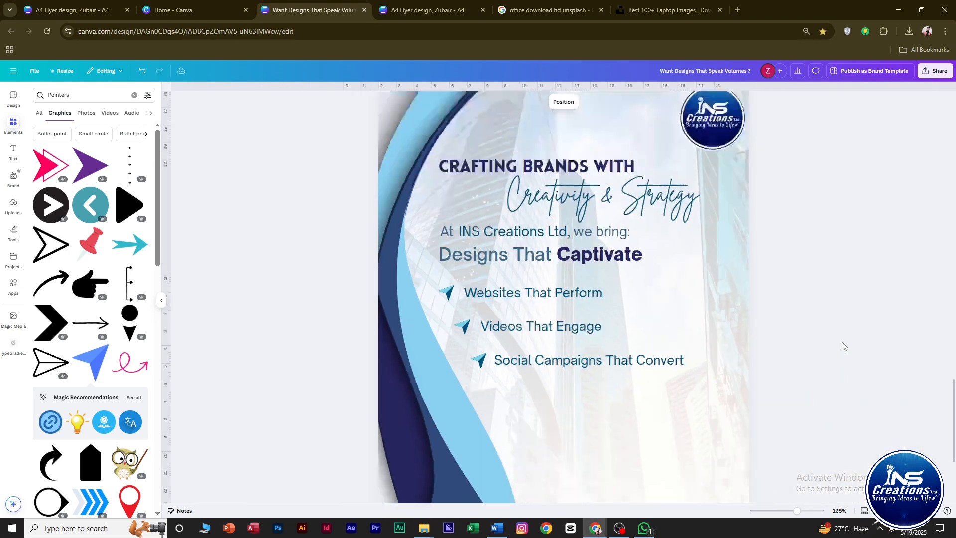
scroll(843, 346, down, 1)
drag(633, 389, 467, 294)
drag(572, 306, 580, 316)
drag(625, 389, 479, 332)
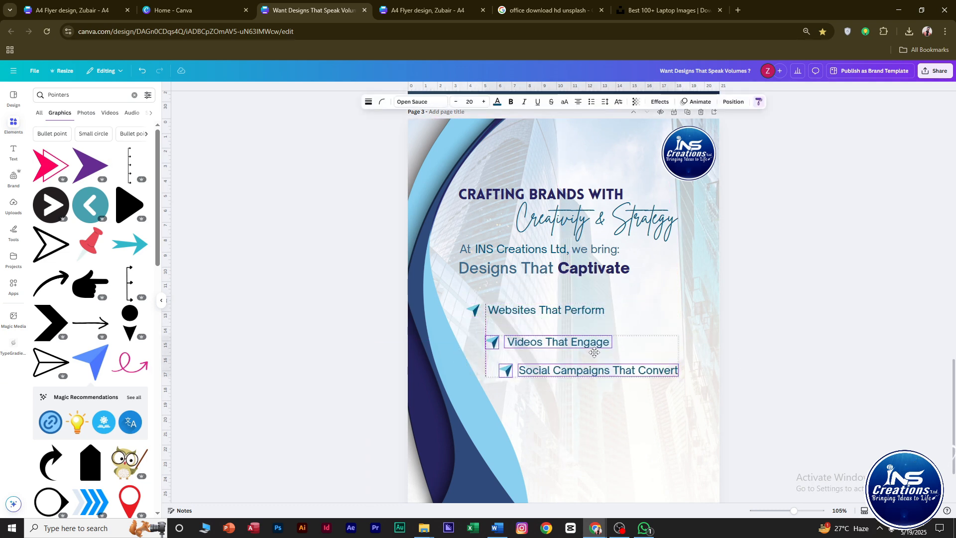
drag(590, 347, 633, 385)
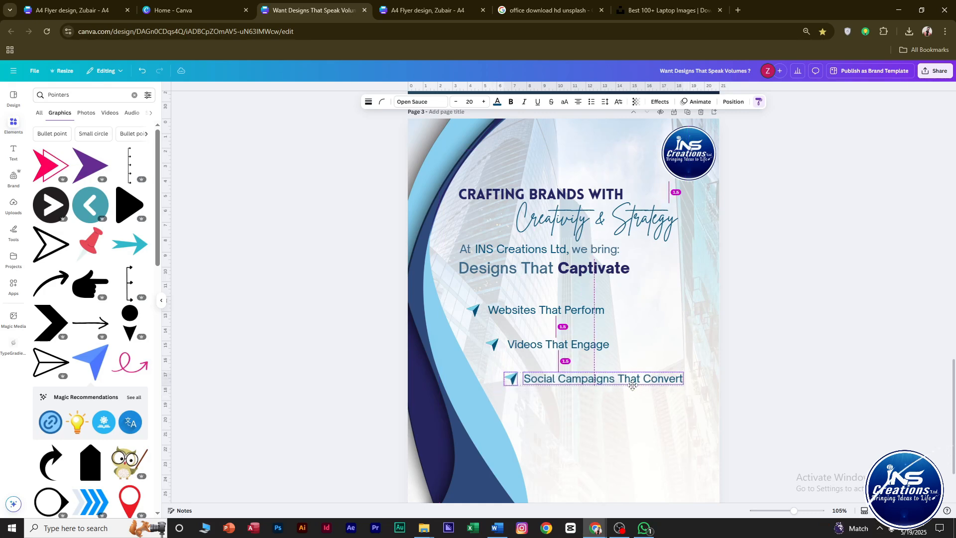
click(771, 375)
scroll(755, 372, down, 1)
scroll(624, 403, up, 1)
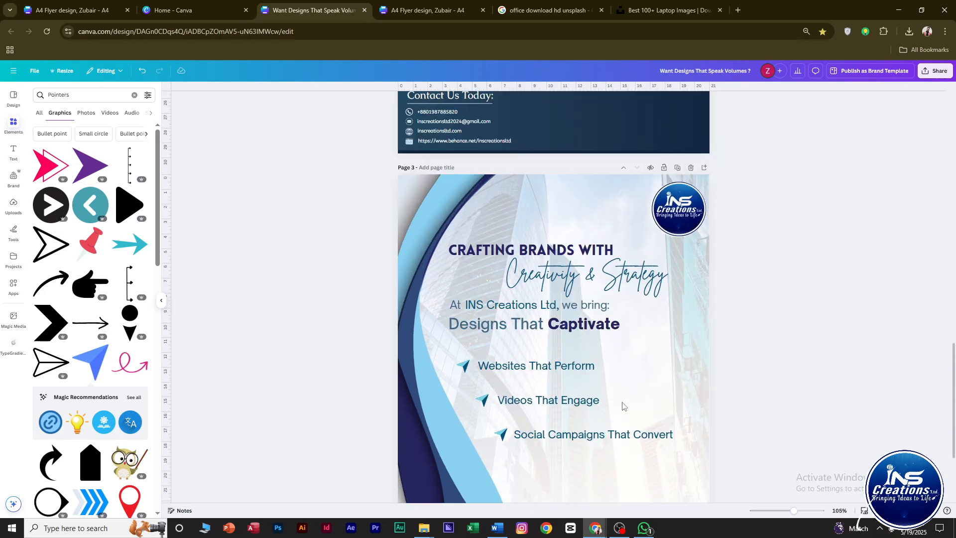
scroll(650, 415, down, 1)
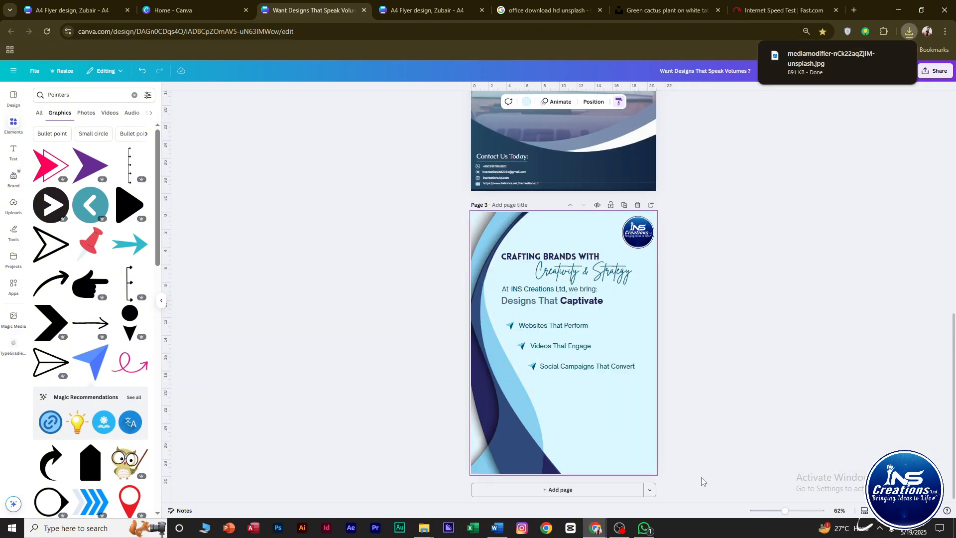
Add the downloaded photo mediamodifier-nCk22aqZjlM-unsplash.jpg to page 3.
drag(808, 72, 583, 394)
drag(621, 304, 678, 259)
click(602, 227)
key(ctrl+v)
click(603, 238)
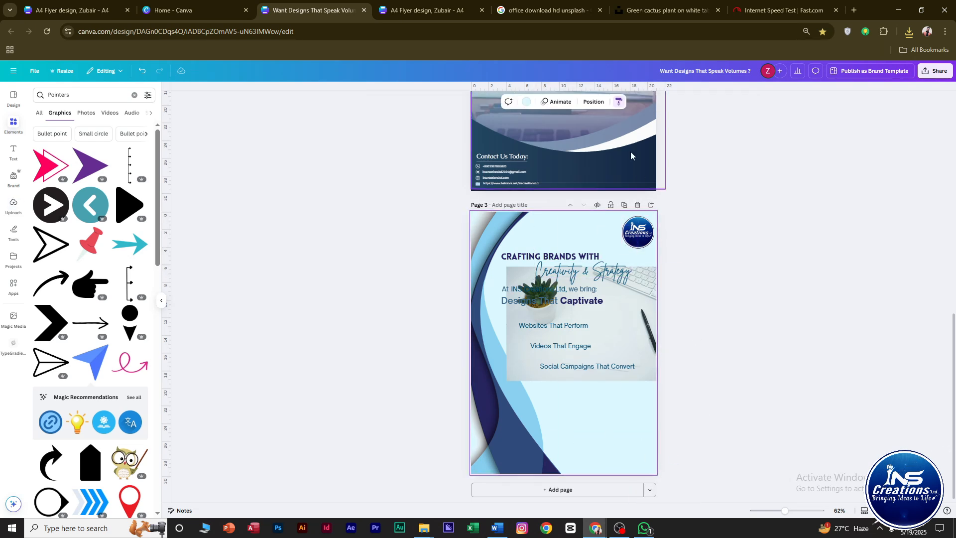
click(711, 272)
click(592, 408)
click(528, 103)
click(696, 311)
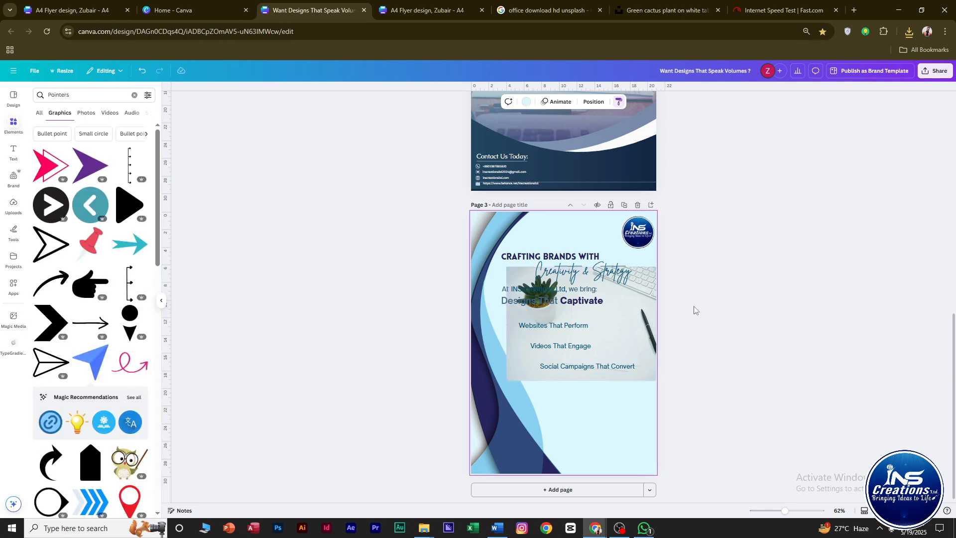
Enlarge the desk photo beyond the page width and position it from the page's top edge with the keyboard and pen showing.
drag(640, 302, 605, 247)
drag(644, 327, 767, 438)
drag(715, 389, 619, 369)
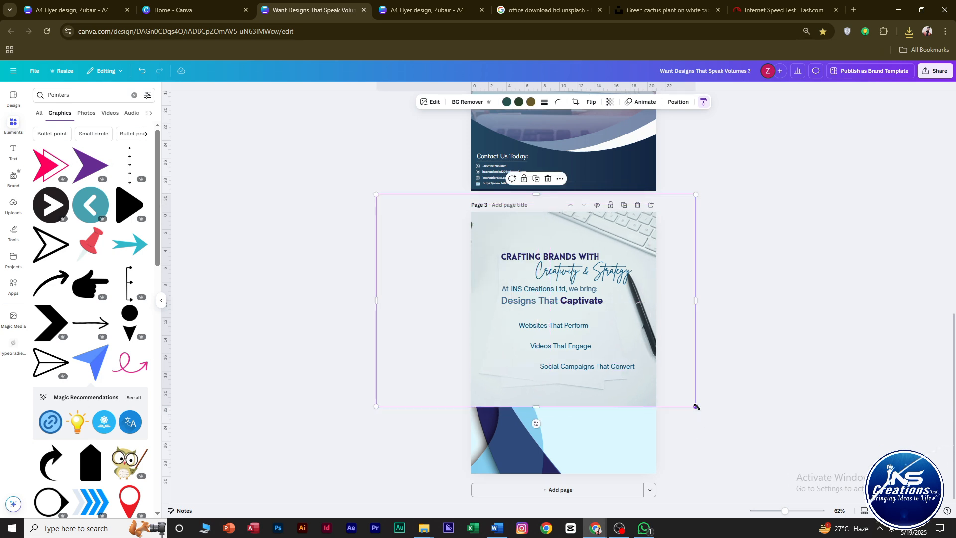
mouse_move(696, 407)
mouse_down()
mouse_move(708, 415)
mouse_move(691, 404)
mouse_up()
drag(661, 368, 658, 384)
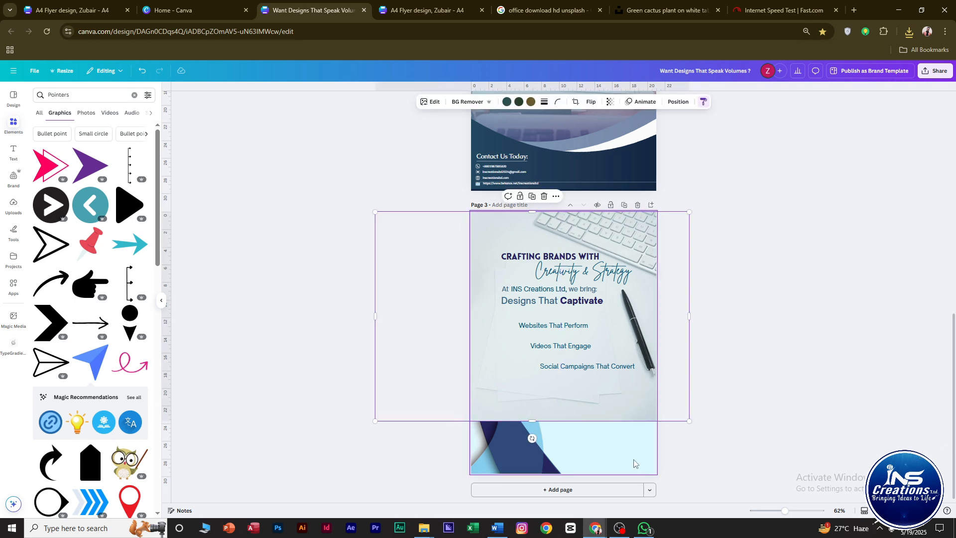
Send the desk photo backward behind the wave shapes, arrow bullets and logo.
click(759, 413)
click(643, 386)
key(ctrl+[)
key(ctrl+[)
key(ctrl+[)
key(ctrl+[)
key(ctrl+[)
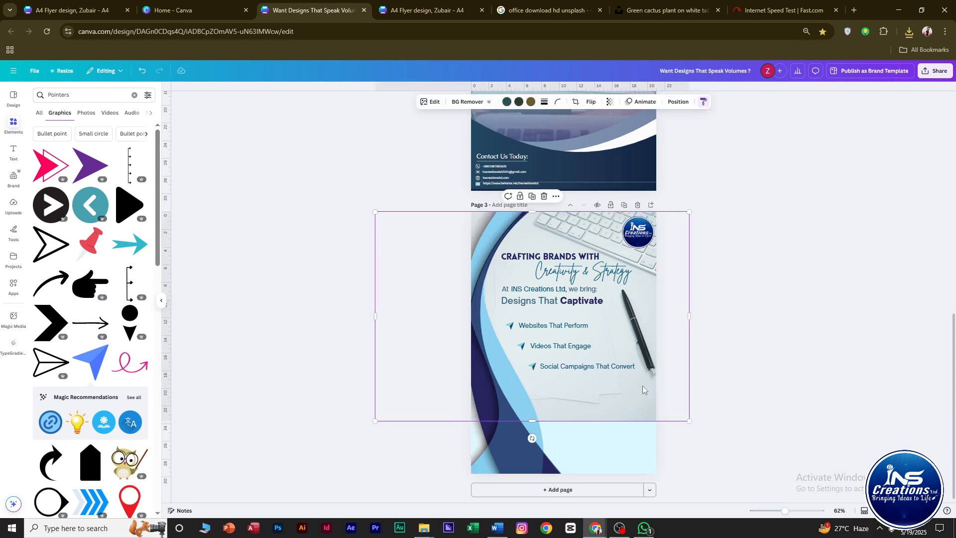
click(791, 254)
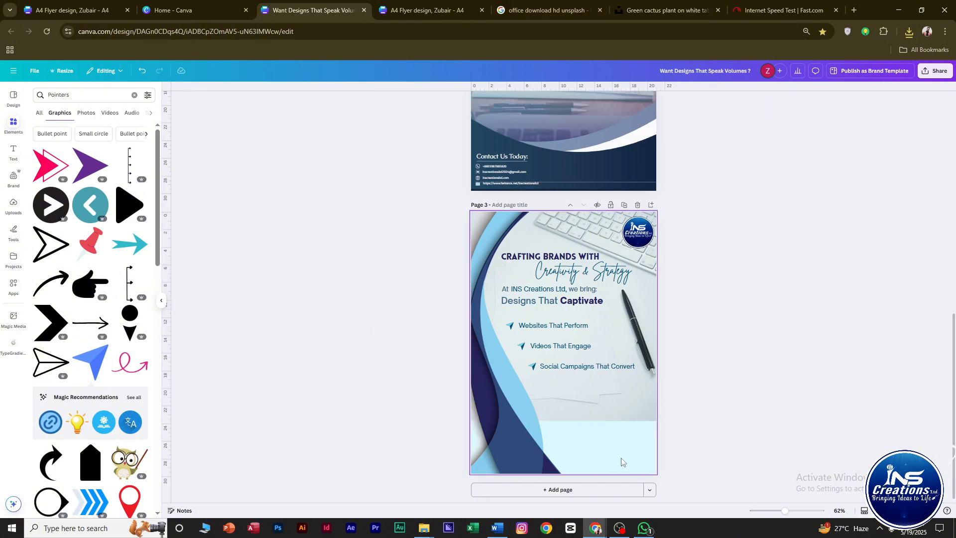
Copy the light translucent overlay from page 2 onto page 3 and align it over the page.
click(621, 460)
drag(622, 157, 619, 429)
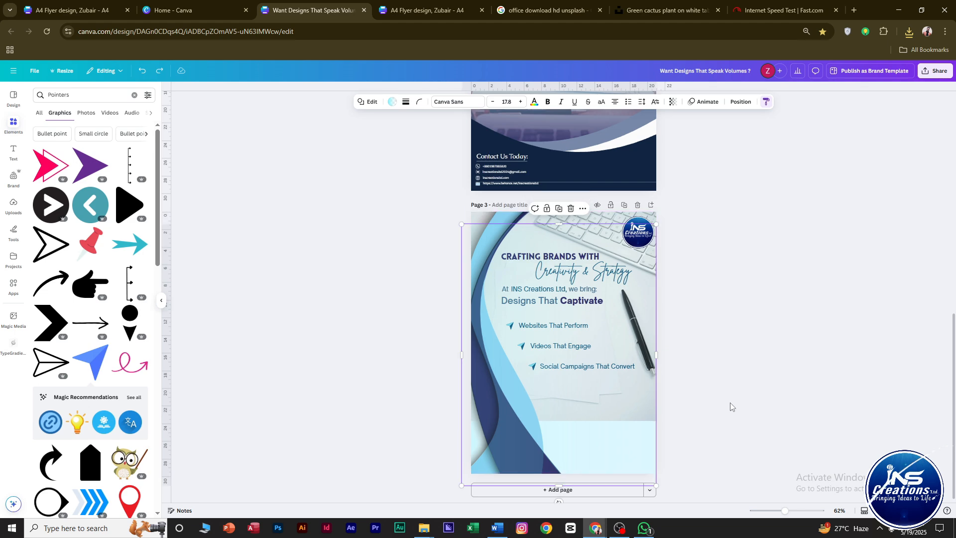
key(ctrl+z)
key(ctrl+v)
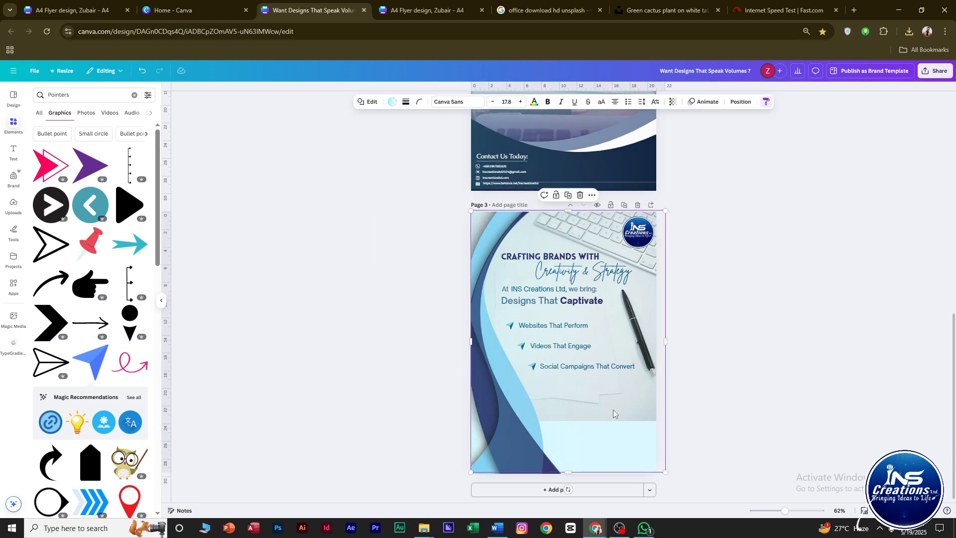
click(675, 286)
Place a second copy of the desk photo over the page's lower part so the potted plant sits below the bullet list.
scroll(630, 371, up, 3)
scroll(620, 371, down, 1)
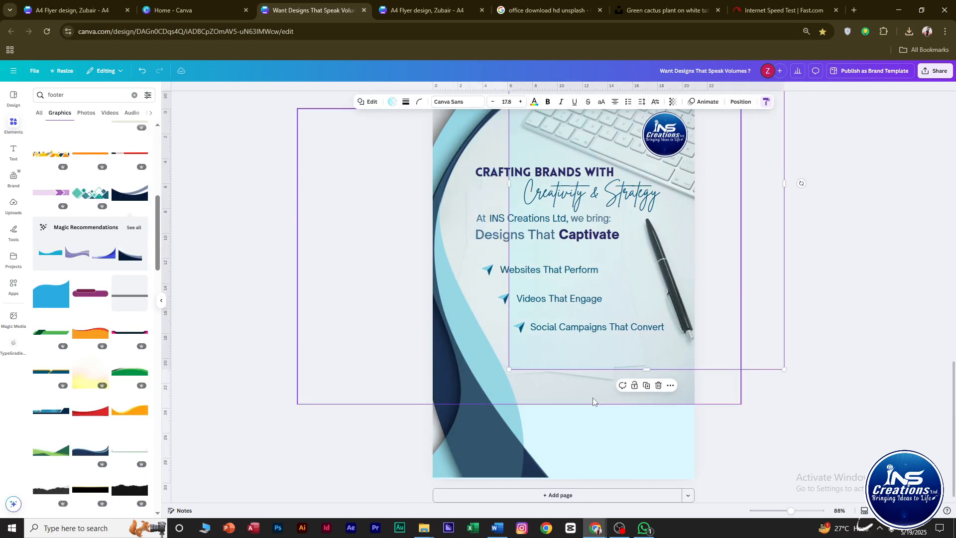
drag(573, 393, 580, 497)
mouse_move(770, 361)
mouse_down()
mouse_move(715, 451)
mouse_move(809, 351)
mouse_move(798, 337)
mouse_move(785, 367)
mouse_up()
key(ctrl+z)
drag(686, 378, 858, 533)
scroll(749, 368, down, 1)
drag(721, 317, 756, 363)
scroll(752, 369, up, 1)
drag(706, 437, 695, 465)
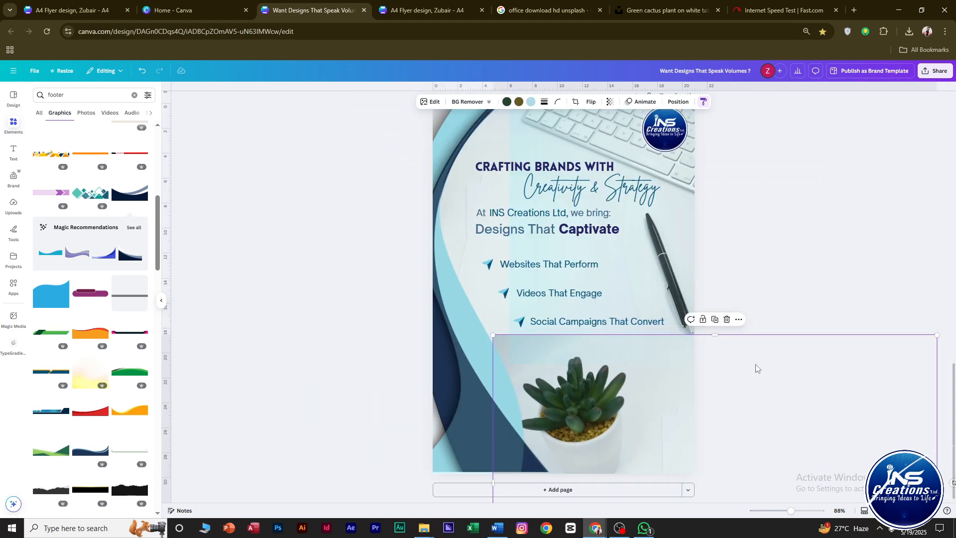
Shift the lower desk photo copy slightly and extend the light translucent overlay down to page 3's bottom edge.
drag(756, 368, 769, 380)
click(789, 256)
drag(554, 140, 479, 157)
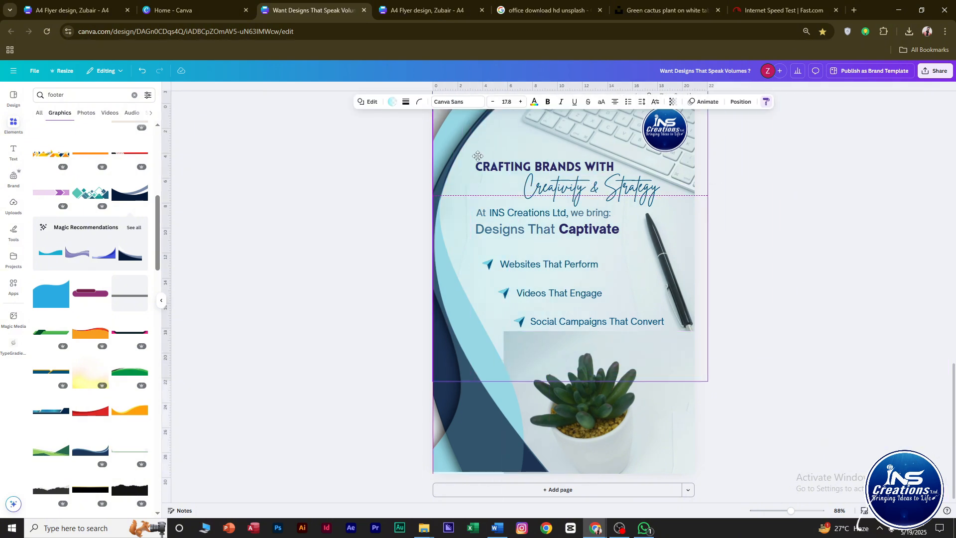
drag(570, 381, 572, 473)
click(730, 461)
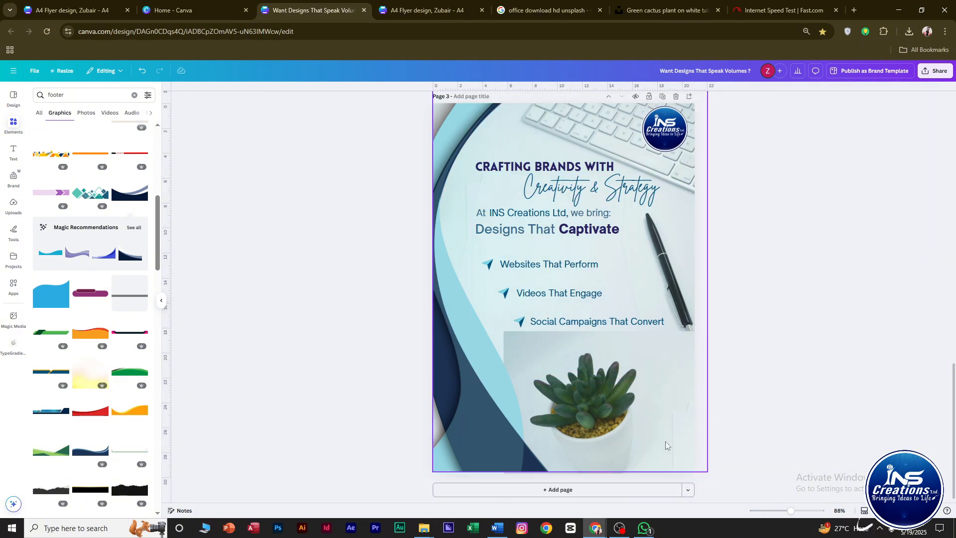
Nudge the lower desk photo copy beneath the bullet list and apply background removal to it.
drag(643, 445, 649, 405)
key(ctrl+z)
click(731, 376)
drag(674, 375, 749, 267)
click(832, 309)
drag(611, 426, 616, 416)
click(471, 102)
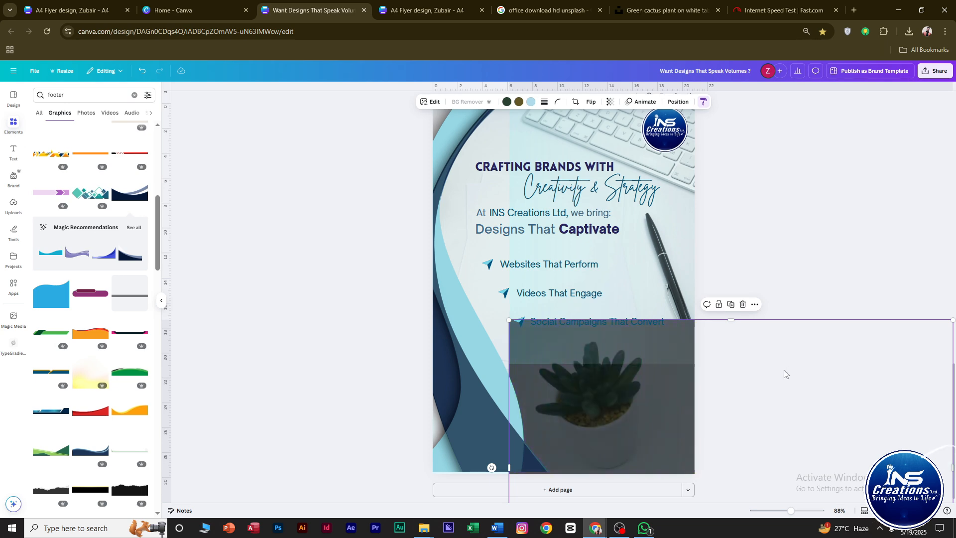
Reposition the lower desk photo copy so the plant is off the page and plain paper fills the area below the bullets.
scroll(785, 373, down, 1)
click(778, 319)
scroll(653, 447, up, 3)
drag(617, 427, 349, 411)
drag(849, 264, 948, 195)
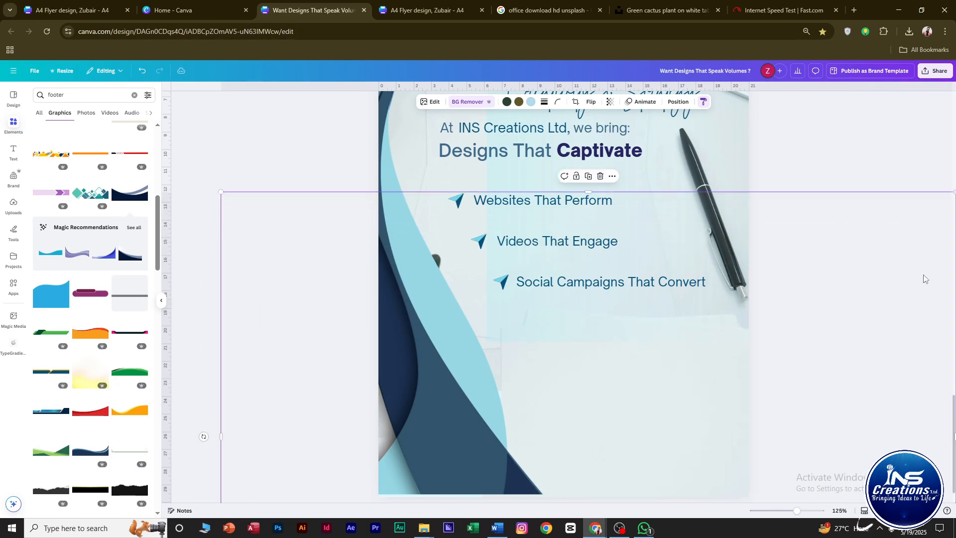
drag(643, 427, 637, 482)
scroll(736, 405, down, 3)
click(733, 401)
Copy the Contact Us Today block from page 2 onto page 3's lower area and colour all its text dark teal-blue.
scroll(684, 439, down, 1)
scroll(652, 460, up, 1)
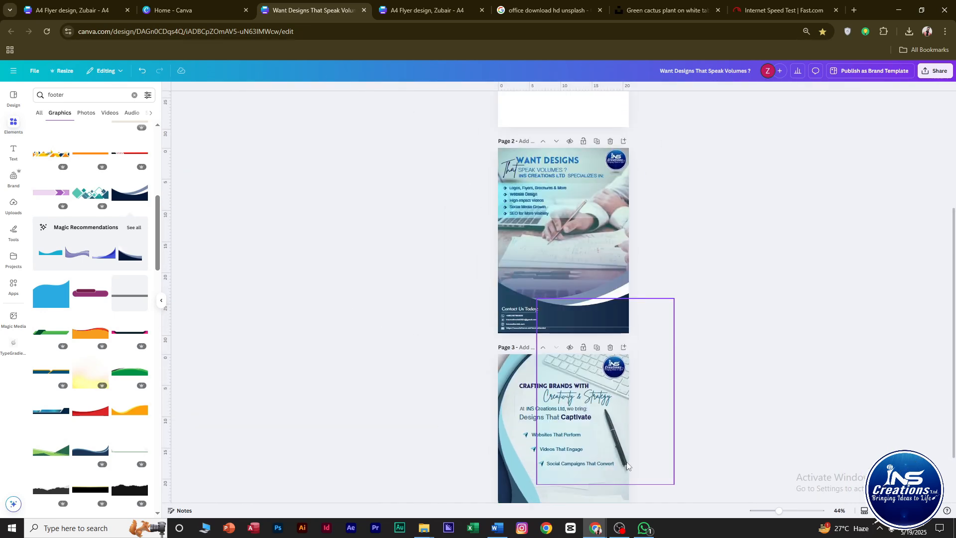
scroll(629, 404, up, 6)
click(573, 377)
shift+click(571, 393)
shift+click(565, 409)
shift+click(559, 427)
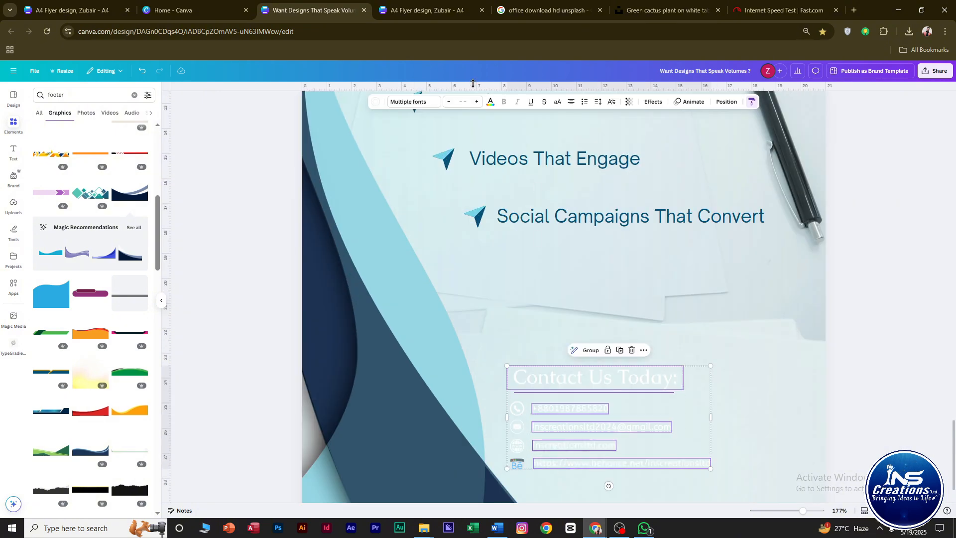
click(490, 102)
click(105, 149)
click(818, 375)
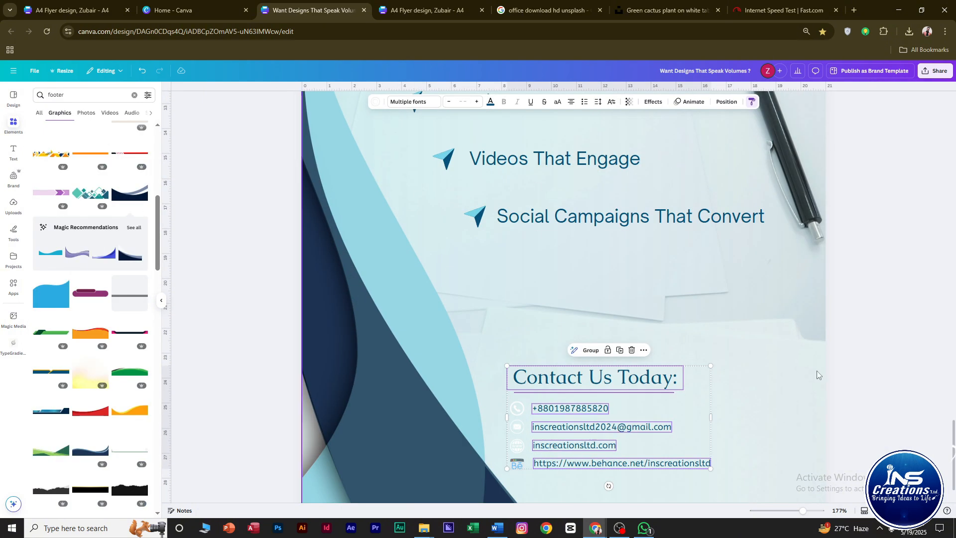
Recolour the phone, e-mail and website icons of the contact block to the same dark teal-blue as its text.
click(517, 409)
click(493, 103)
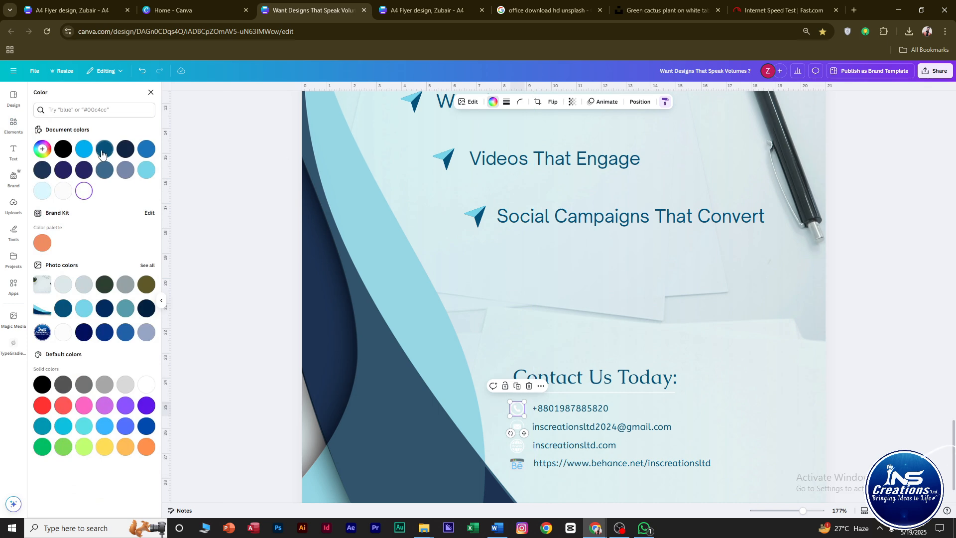
click(103, 149)
click(518, 433)
shift+click(516, 446)
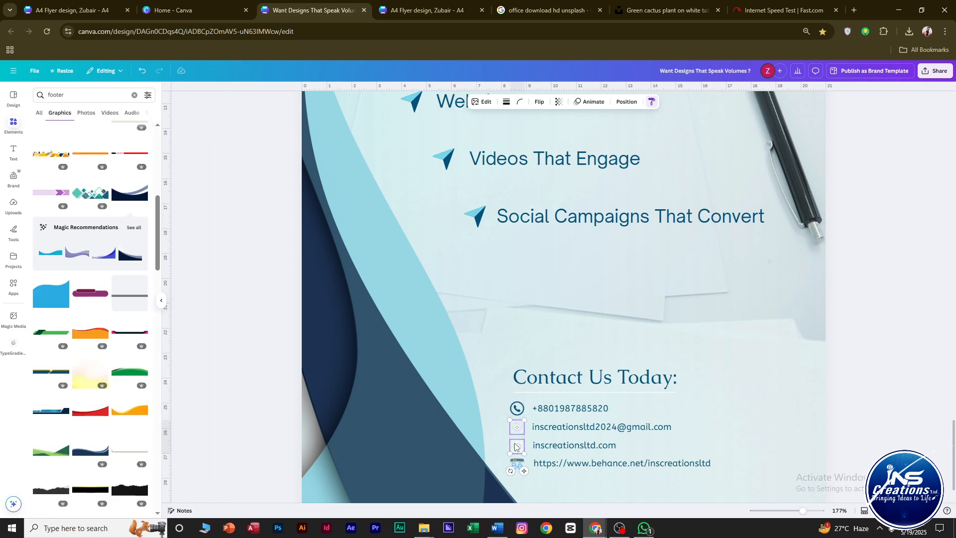
click(603, 424)
click(517, 427)
click(493, 102)
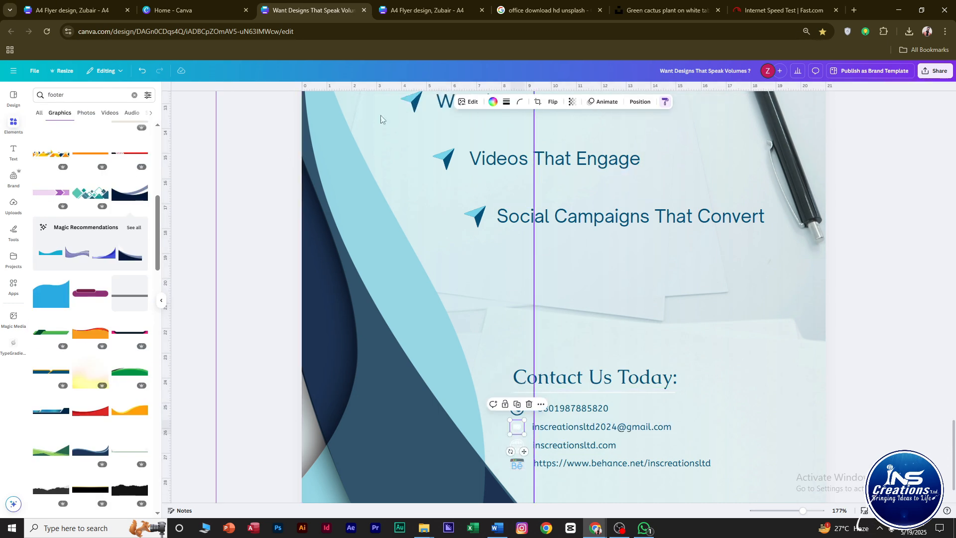
click(105, 150)
click(516, 445)
click(493, 103)
click(492, 102)
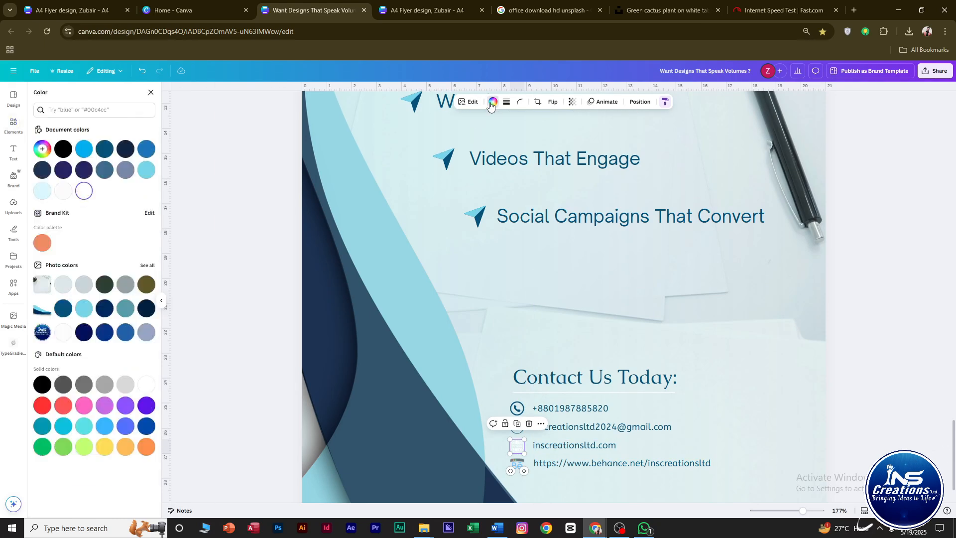
click(106, 151)
Colour the line under the Contact Us Today heading dark teal-blue.
click(653, 393)
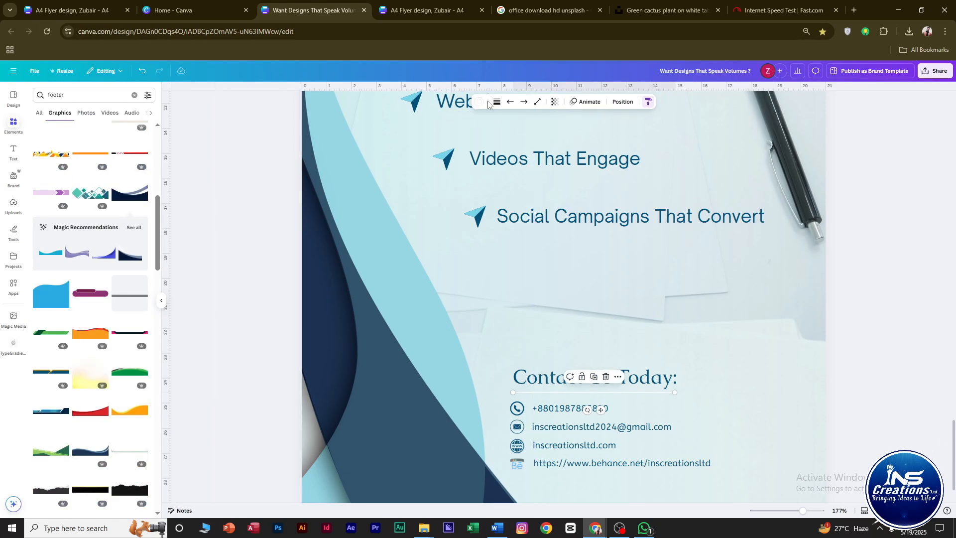
click(479, 101)
click(103, 150)
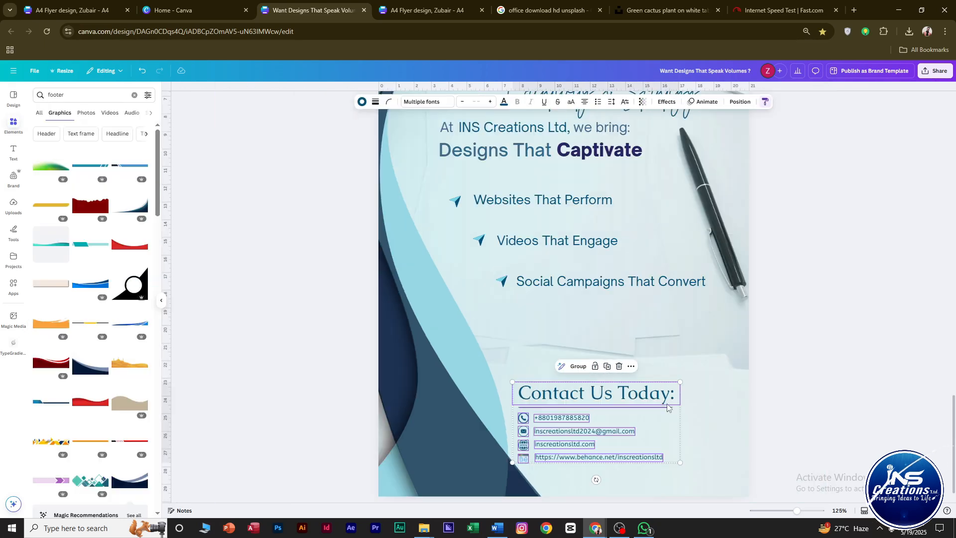
click(804, 436)
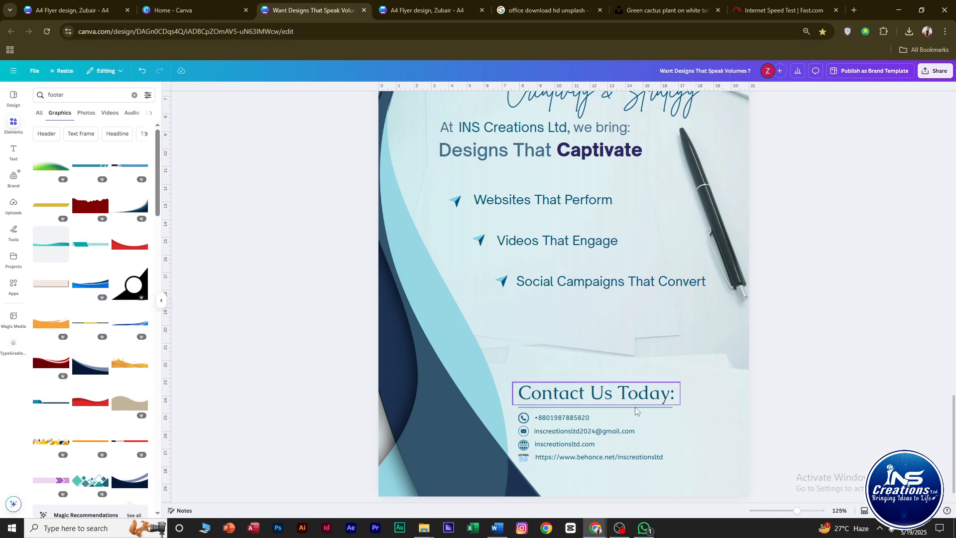
Search the graphics for "shadow" and add the rectangular gradient shadow that fades from black downward to page 3.
click(134, 95)
text(s)
click(79, 224)
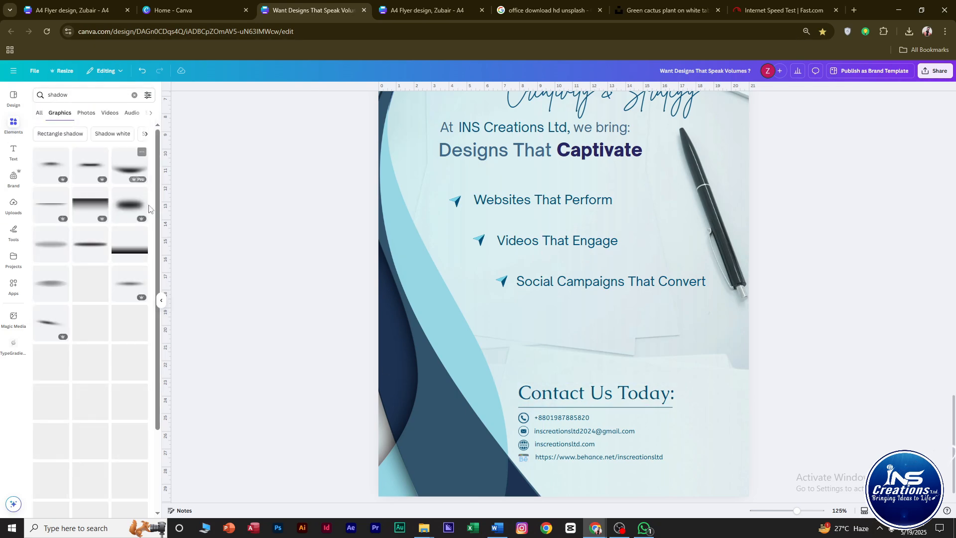
click(87, 211)
drag(663, 238, 664, 267)
Turn the gradient shadow vertical, align its dark side with page 3's left edge and stretch it to the full page height.
scroll(663, 268, down, 3)
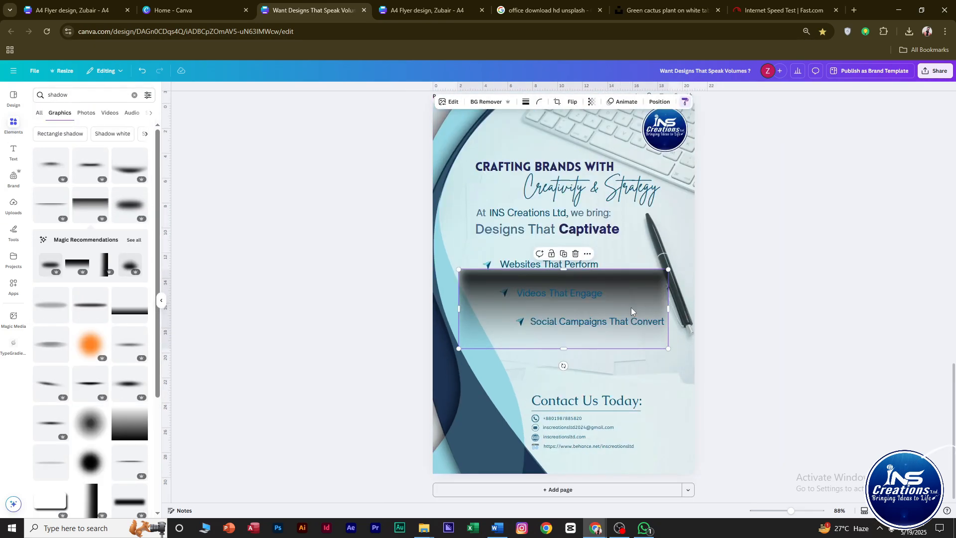
drag(632, 310, 591, 238)
drag(523, 294, 494, 457)
scroll(492, 319, up, 4)
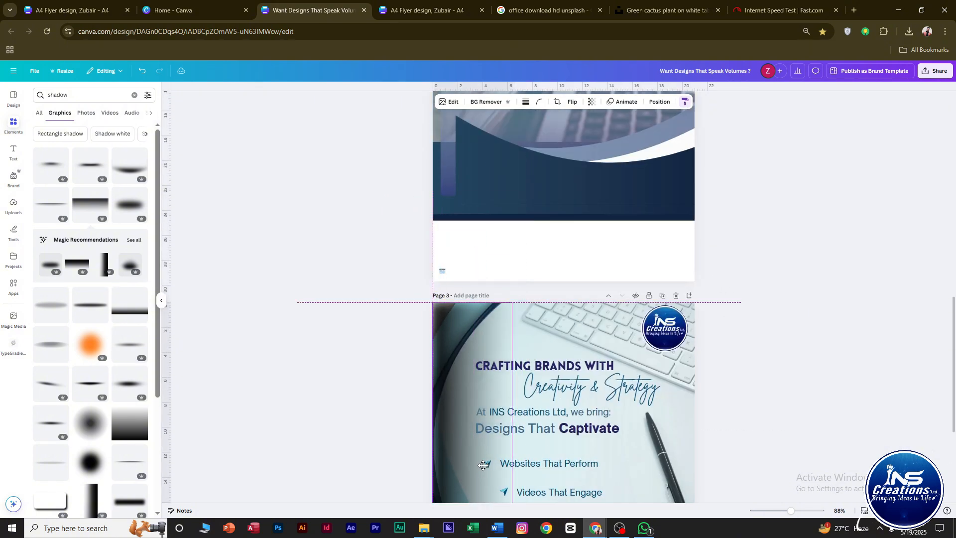
scroll(494, 458, down, 3)
drag(498, 361, 489, 475)
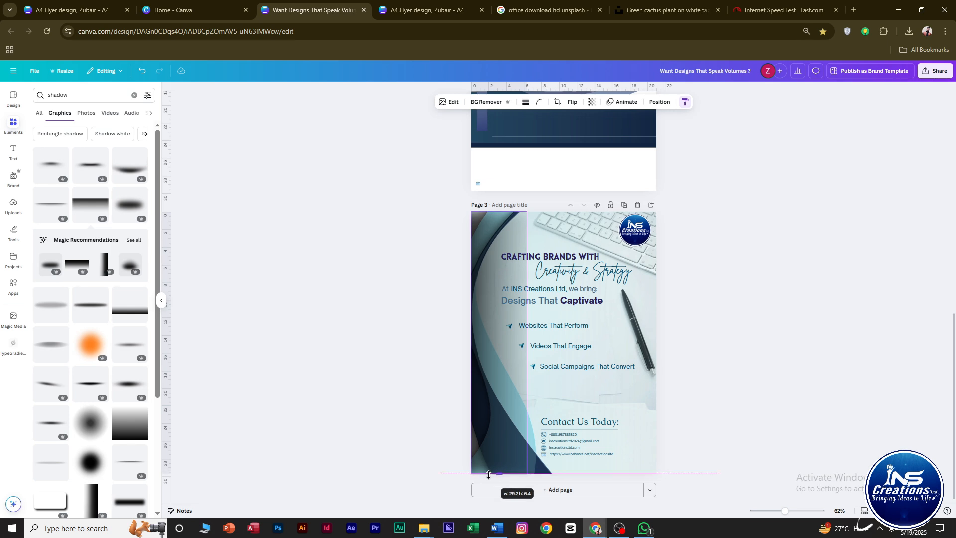
Send the gradient shadow backward behind the wave shapes and text, and widen it to the full page width.
key(ctrl+[)
key(ctrl+[)
key(ctrl+[)
key(ctrl+])
key(ctrl+[)
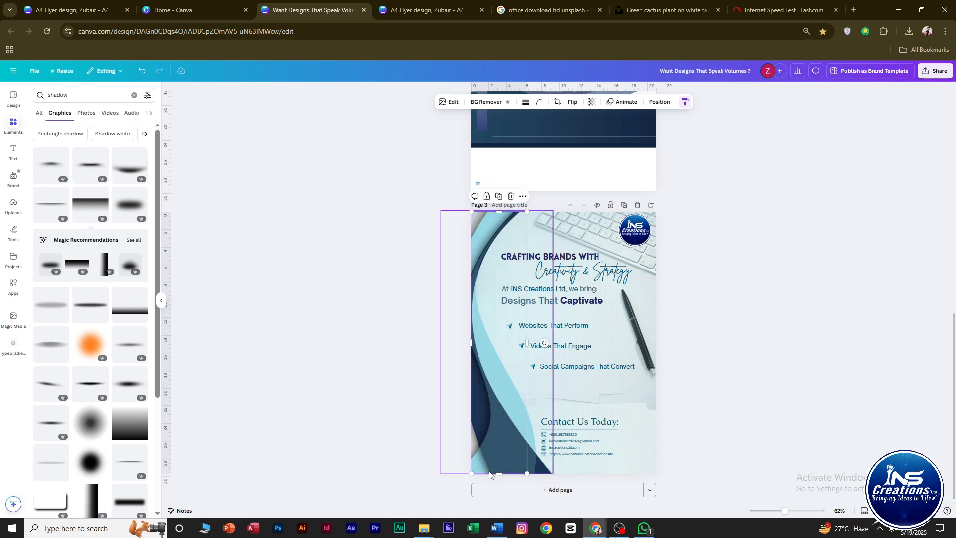
click(497, 429)
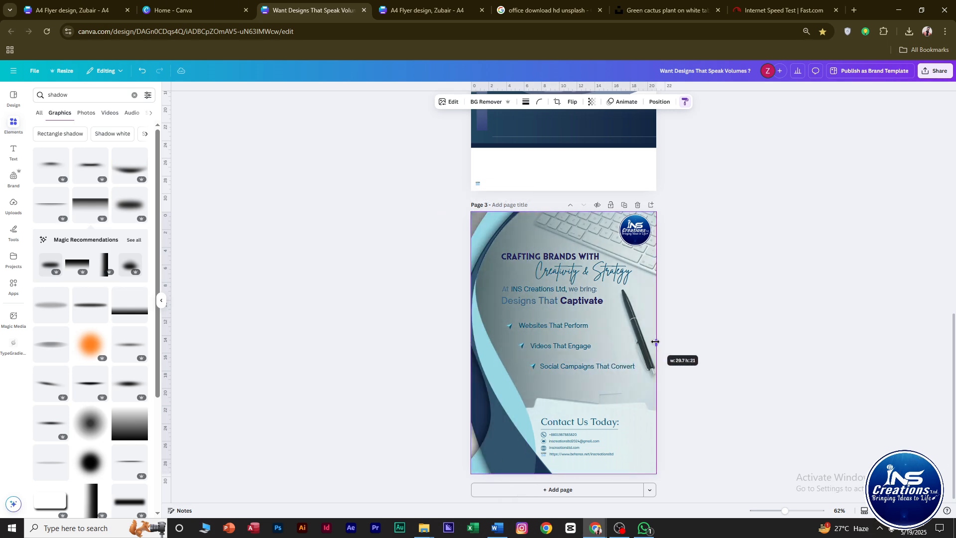
Lower the gradient shadow's transparency setting to a value just above 0 for a faint tint.
click(590, 102)
drag(591, 132, 541, 140)
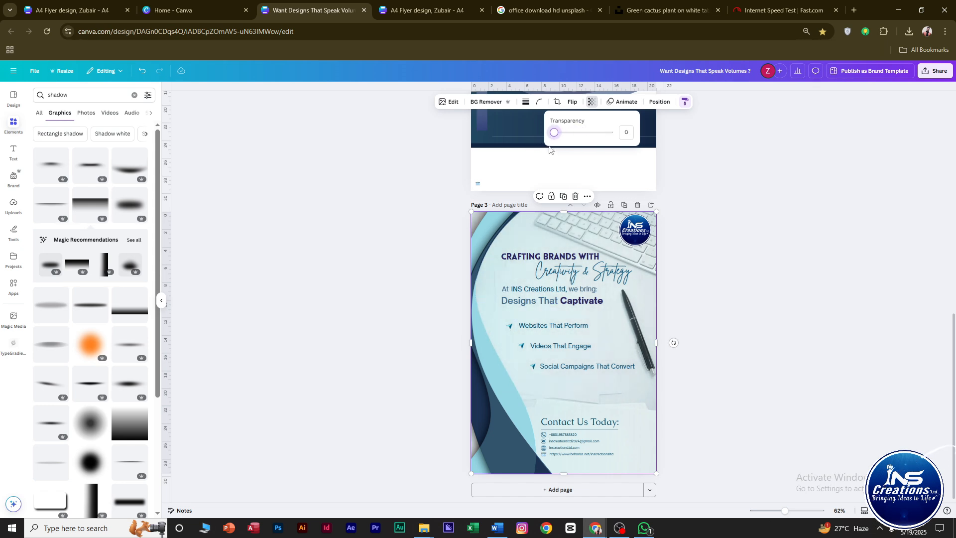
drag(553, 138, 561, 137)
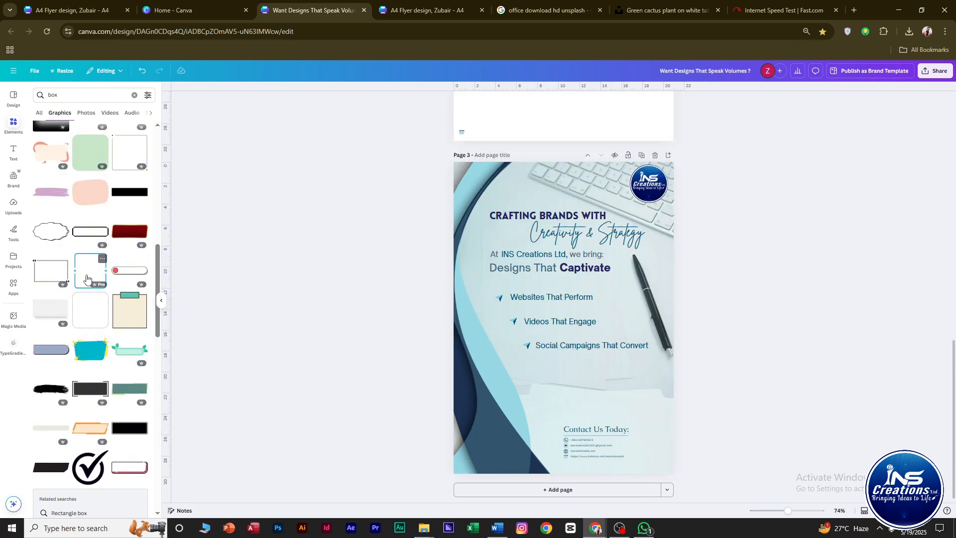
Add the thin black box frame with star corners over the contact block and rotate it so a star sits at the upper-right corner.
click(87, 279)
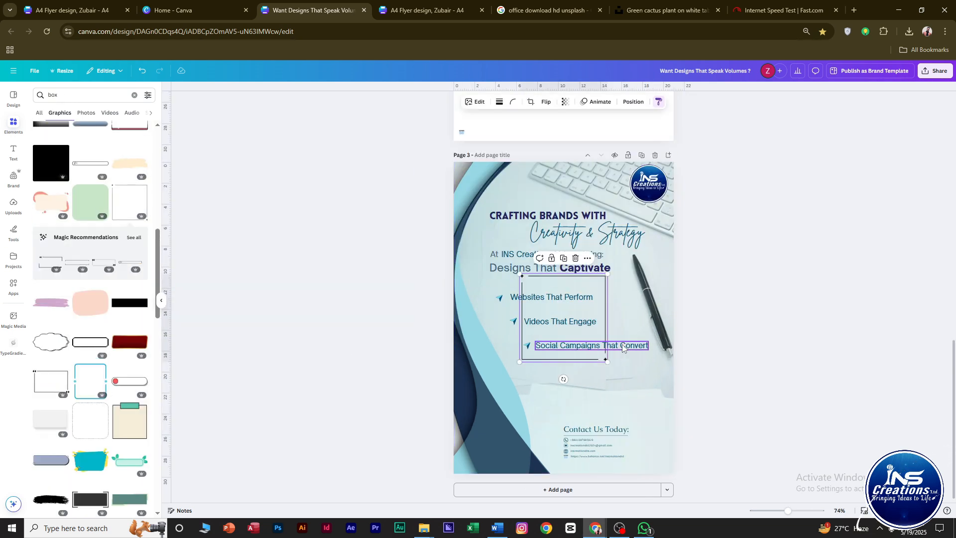
drag(605, 300, 607, 437)
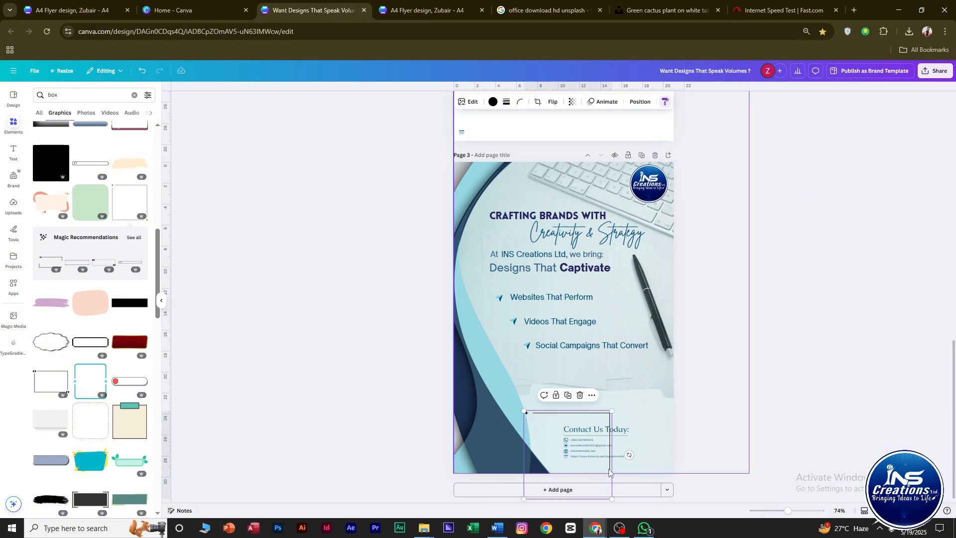
drag(614, 497, 750, 500)
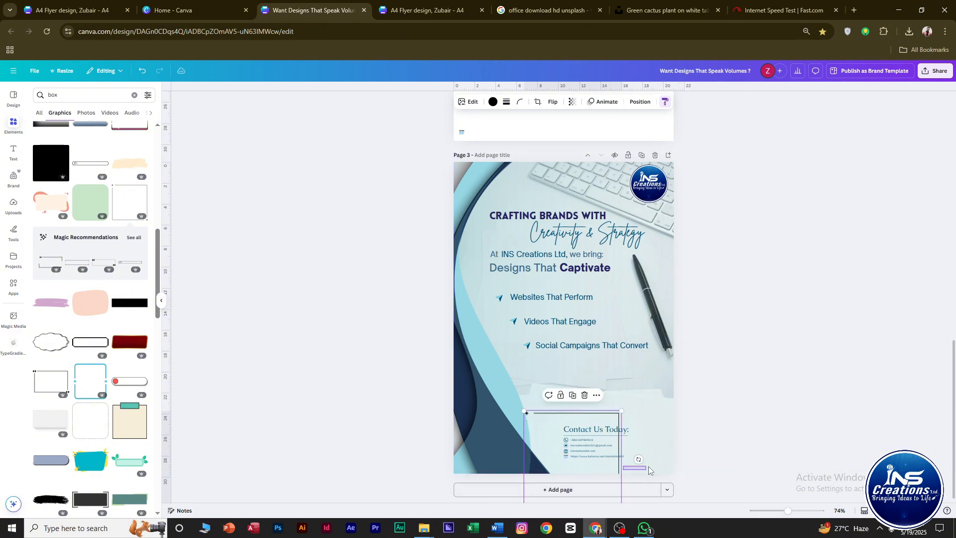
click(649, 471)
drag(620, 448, 607, 470)
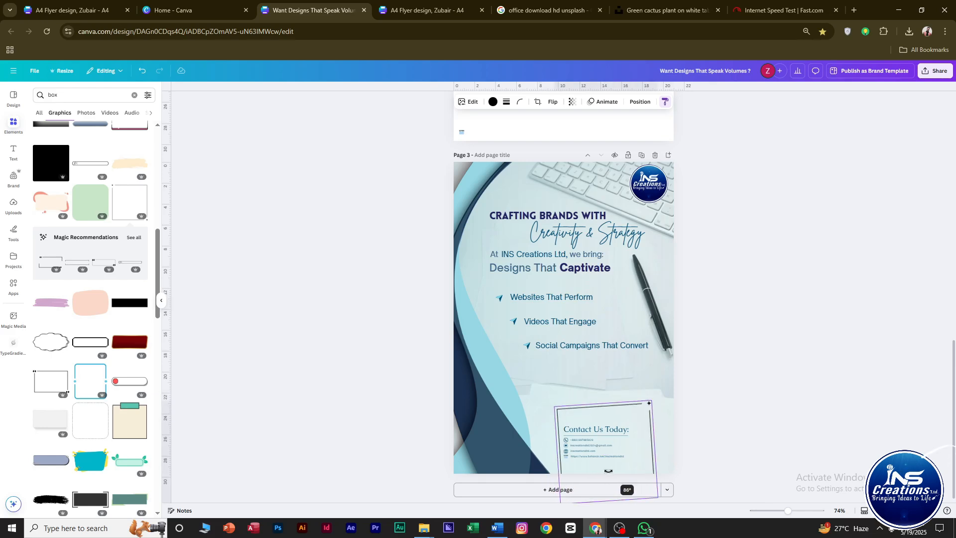
click(608, 477)
scroll(633, 442, up, 2)
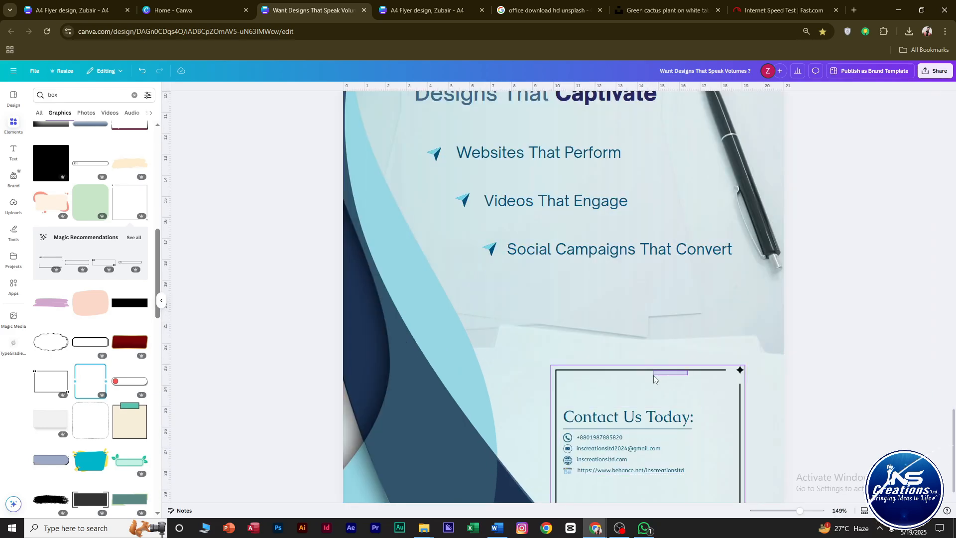
Move and enlarge the black frame so it surrounds the contact block and runs off the page's bottom edge.
drag(656, 376, 610, 374)
drag(699, 365, 733, 364)
drag(715, 408, 714, 438)
click(801, 448)
scroll(796, 445, down, 1)
Enlarge the grouped contact block to a heading size of 29 and place it inside the frame's upper-left area.
click(593, 390)
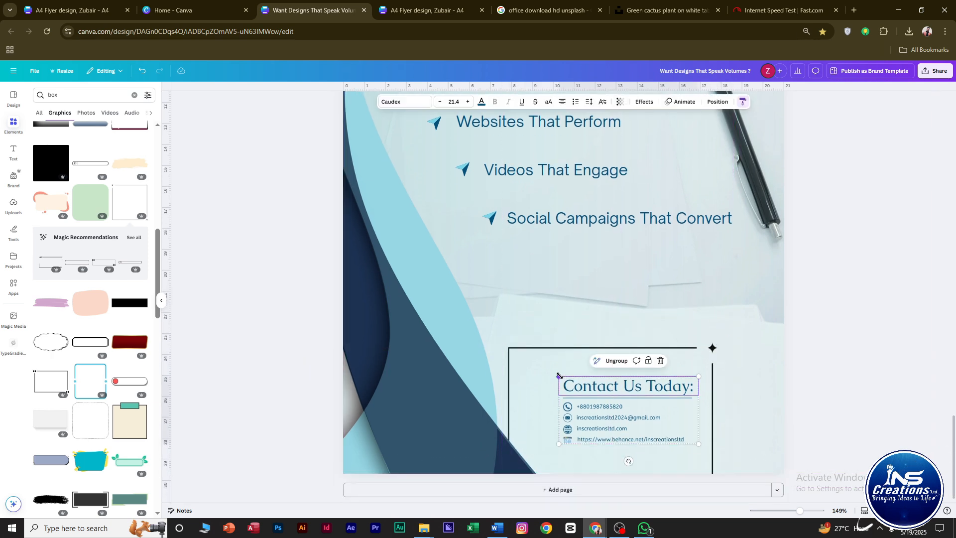
mouse_move(559, 376)
mouse_down()
mouse_move(506, 358)
mouse_move(562, 383)
mouse_up()
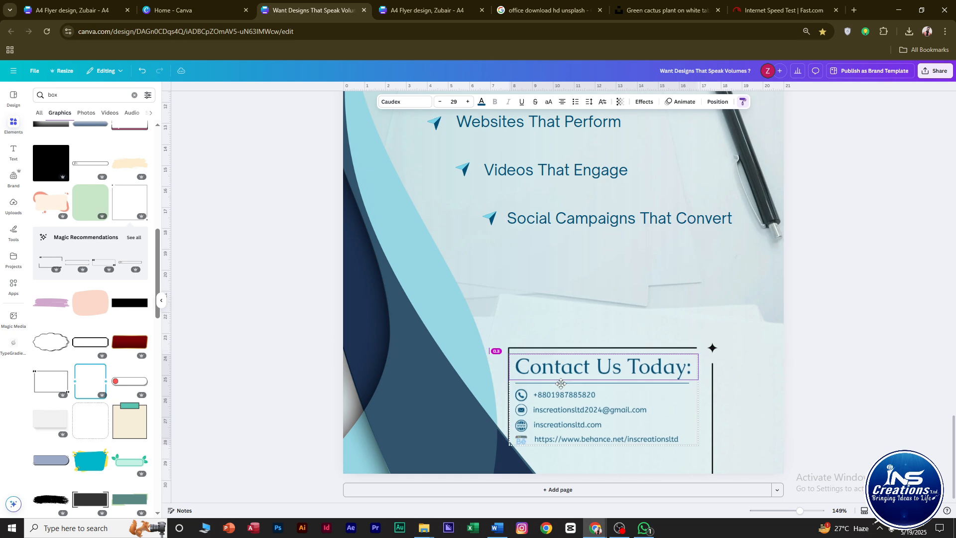
click(725, 363)
click(649, 405)
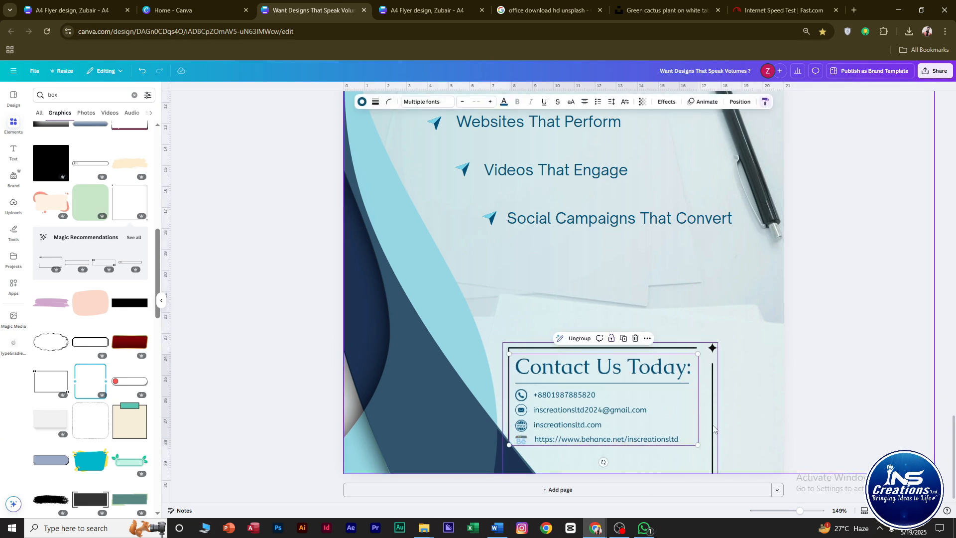
Shrink the frame slightly to fit the contact block and nudge both so the details sit neatly inside it.
click(714, 348)
drag(718, 343, 709, 351)
drag(712, 391, 708, 380)
drag(707, 339, 704, 341)
drag(697, 393, 695, 391)
click(734, 392)
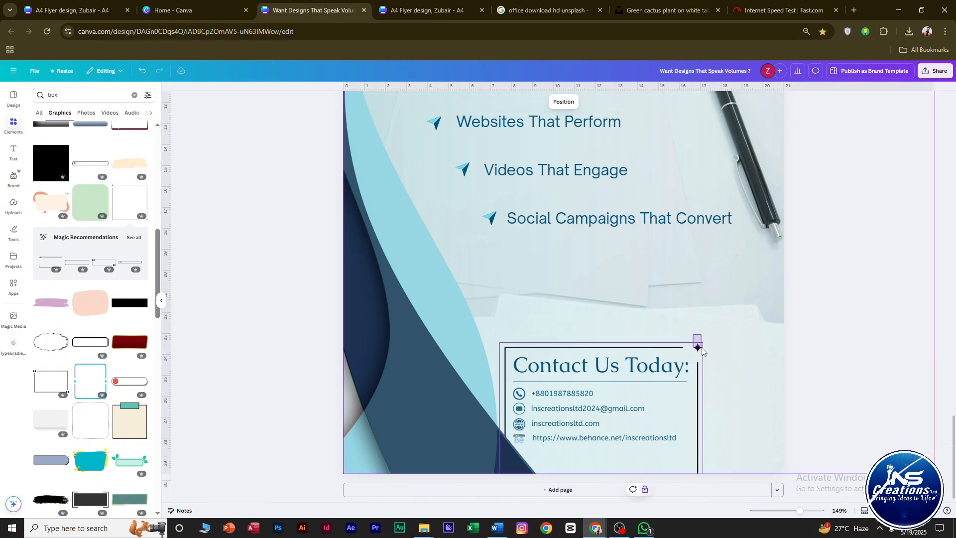
click(697, 344)
click(605, 412)
drag(605, 411, 603, 408)
click(777, 398)
scroll(856, 406, down, 3)
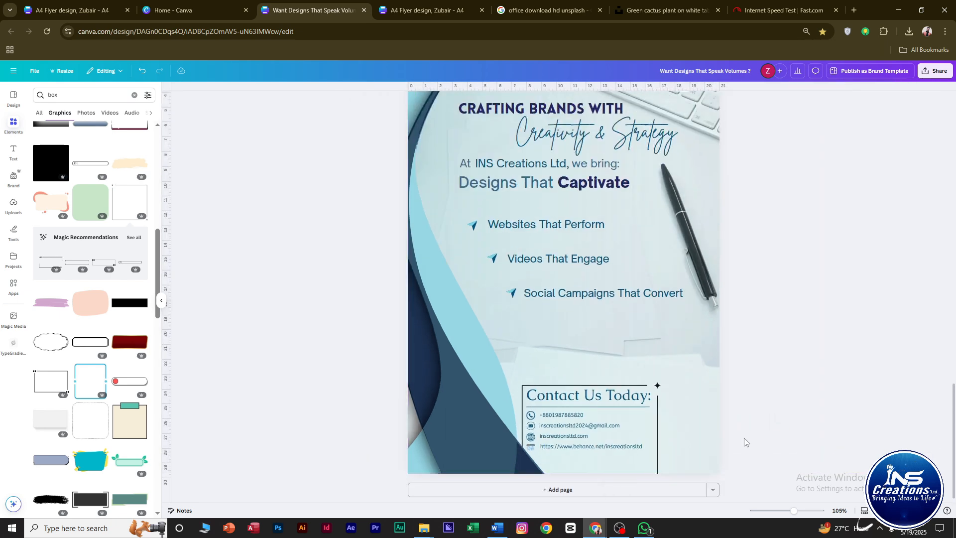
Recolour the black frame around the contact block to the dark teal-blue of the contact text.
click(664, 391)
drag(646, 373, 661, 390)
click(668, 389)
click(658, 386)
click(493, 102)
click(106, 149)
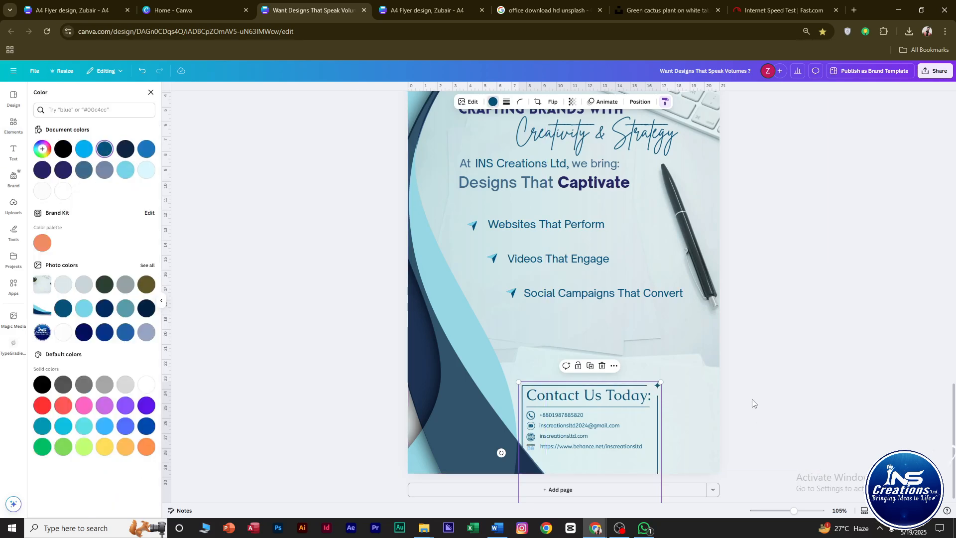
click(823, 386)
Apply the Shadow text effect to the "Creativity & Strategy" script line.
scroll(817, 405, down, 3)
scroll(617, 253, up, 4)
click(610, 222)
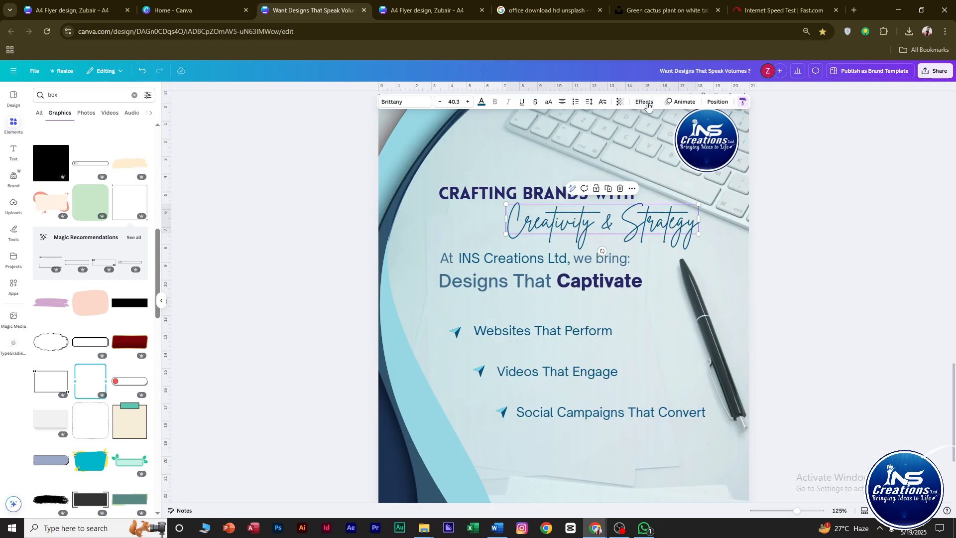
click(646, 102)
click(101, 140)
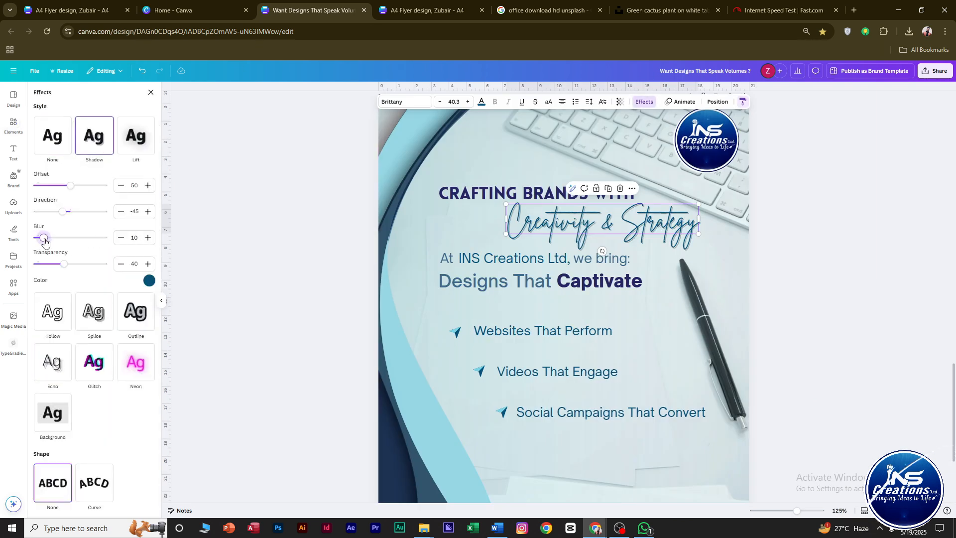
Set the "Creativity & Strategy" line's shadow blur to 30 and transparency to 37.
drag(44, 239, 59, 269)
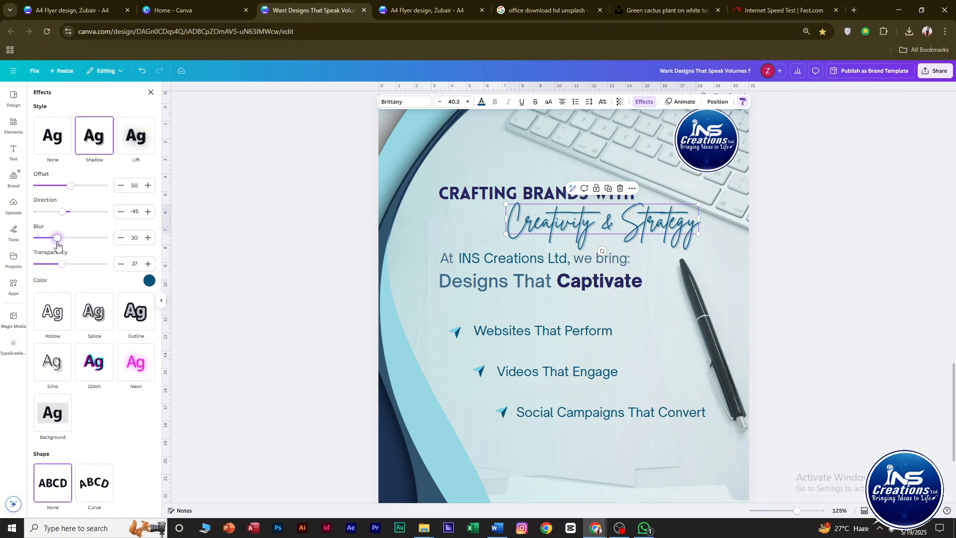
click(819, 273)
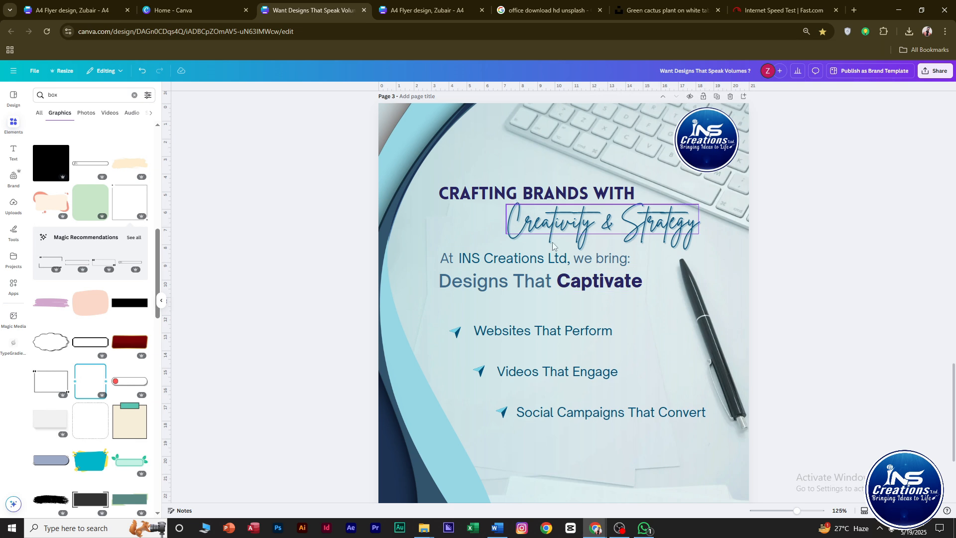
Recolour the "CRAFTING BRANDS WITH" heading to the dark teal-blue among the photo colours.
click(528, 194)
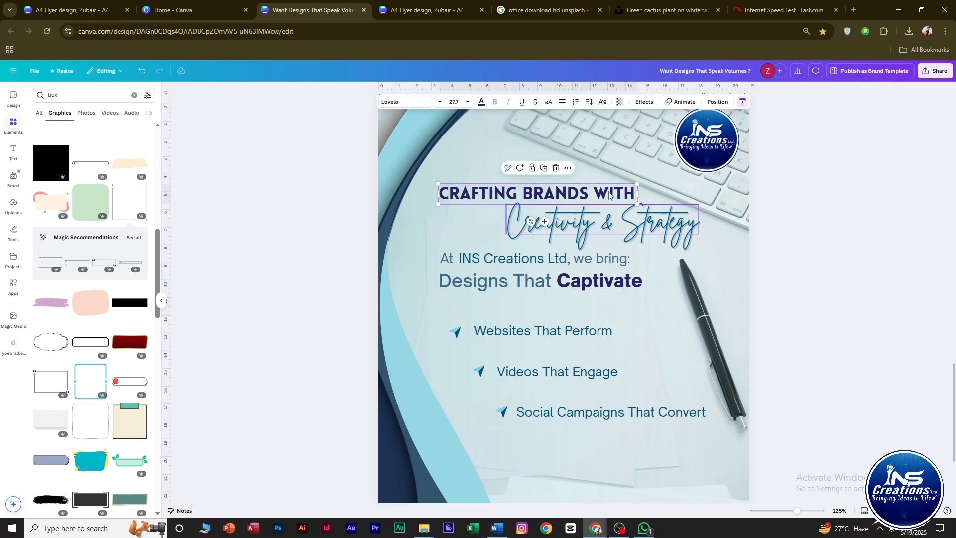
click(482, 103)
click(104, 152)
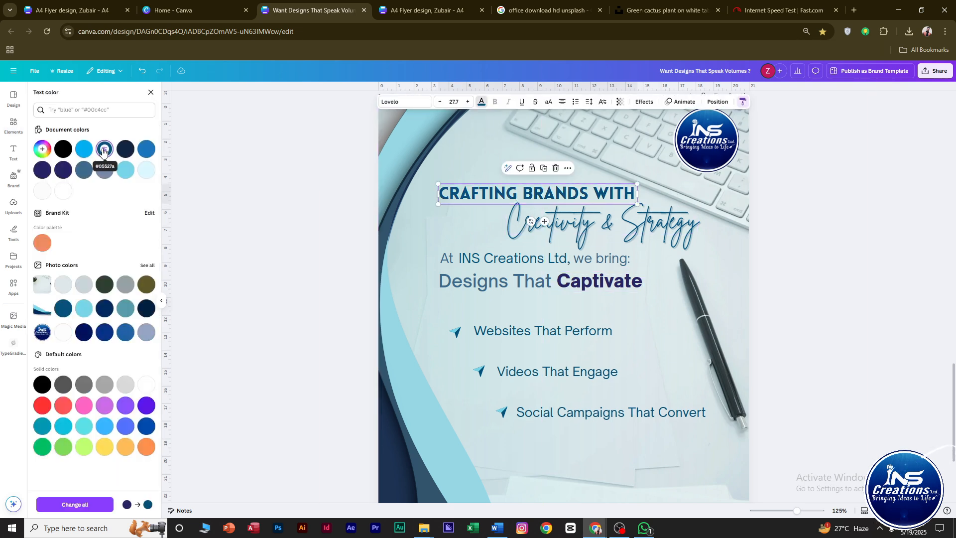
click(63, 170)
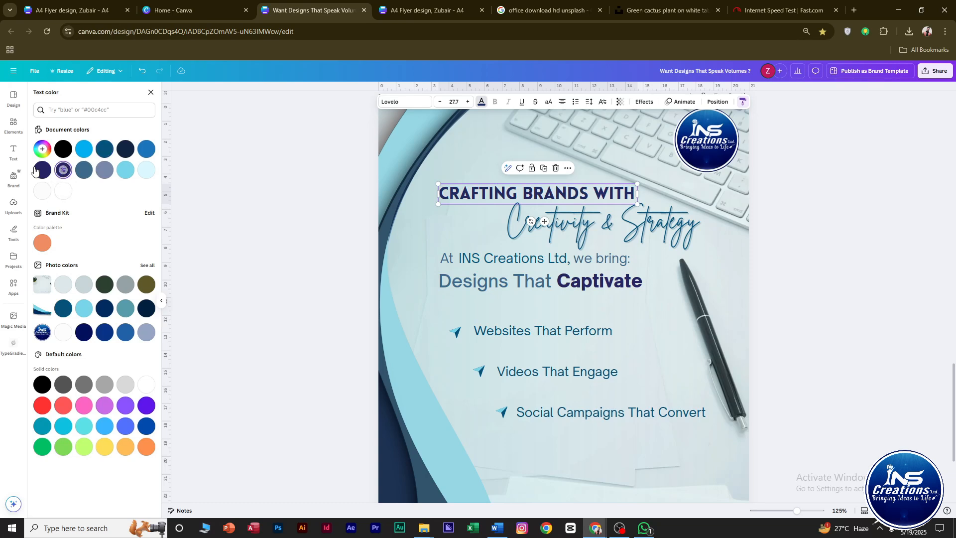
click(105, 314)
click(63, 313)
click(814, 317)
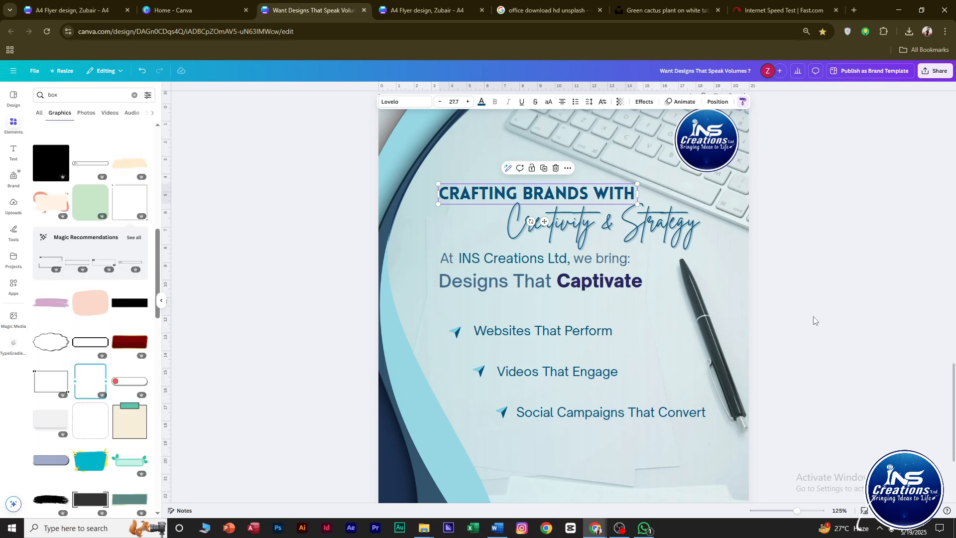
Recolour the word "Captivate" to the same dark teal-blue as the heading.
click(605, 281)
click(481, 102)
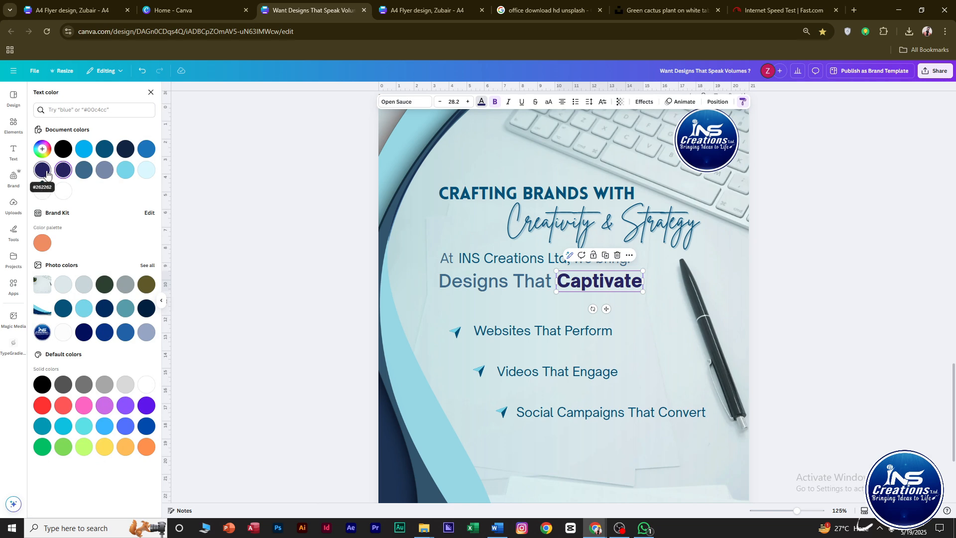
click(61, 311)
click(788, 283)
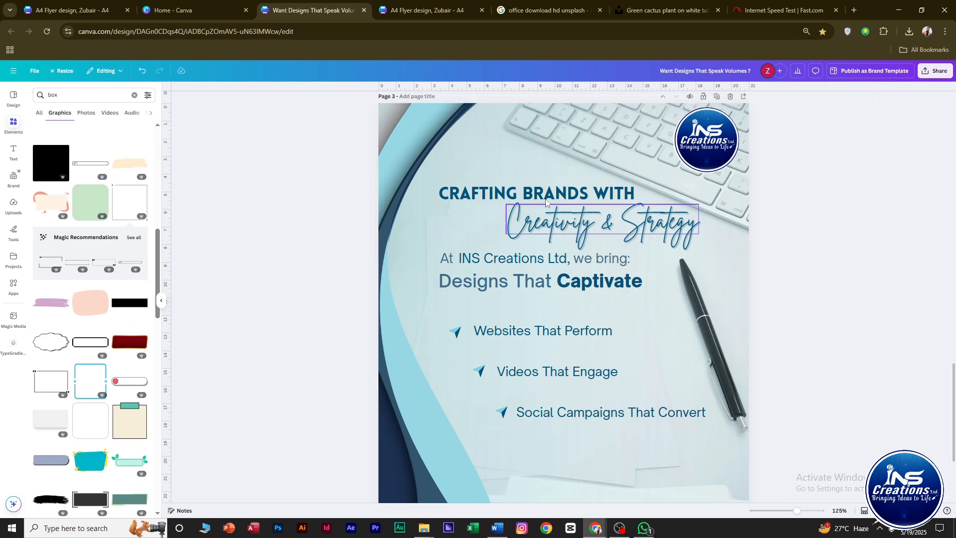
Apply a slate-blue Shadow effect to "Captivate" with blur 24 and transparency 42.
click(600, 281)
click(645, 102)
click(96, 138)
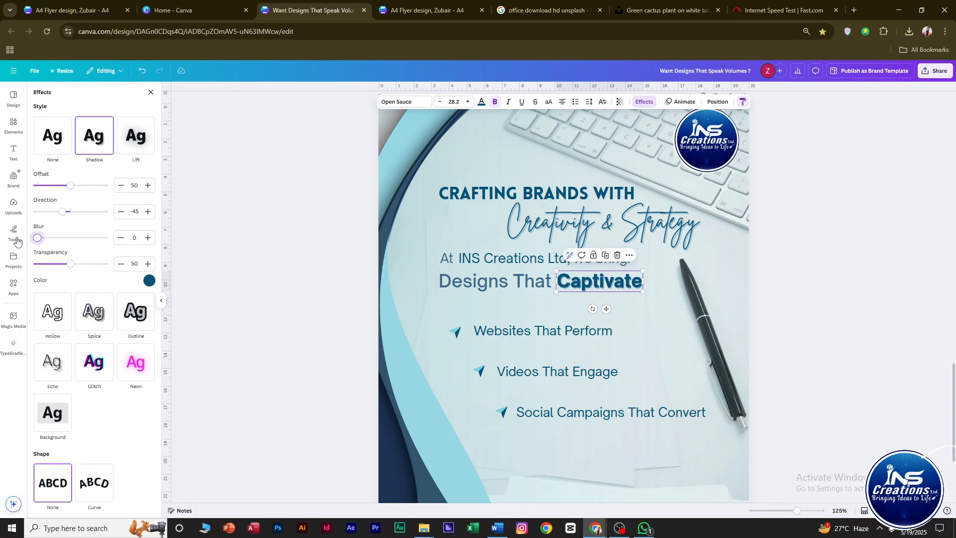
click(149, 281)
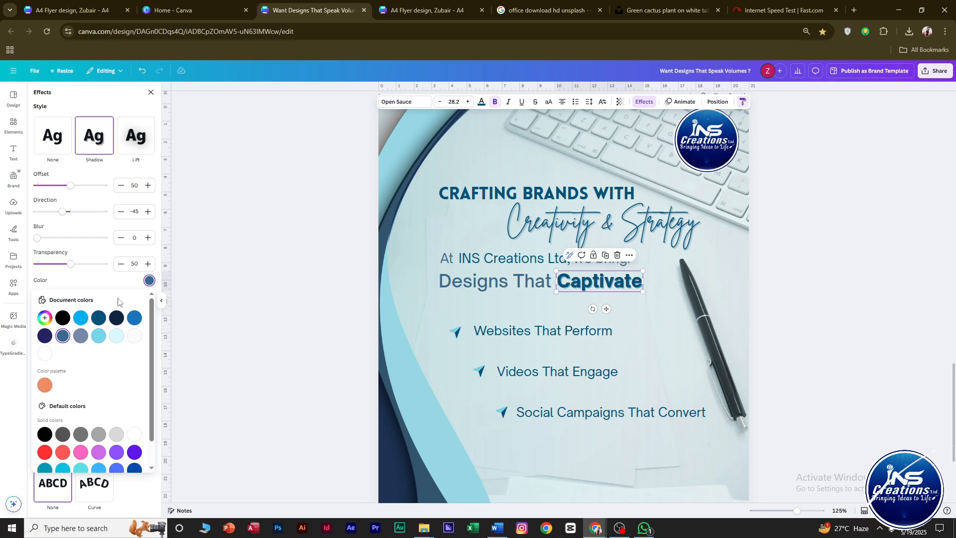
click(53, 237)
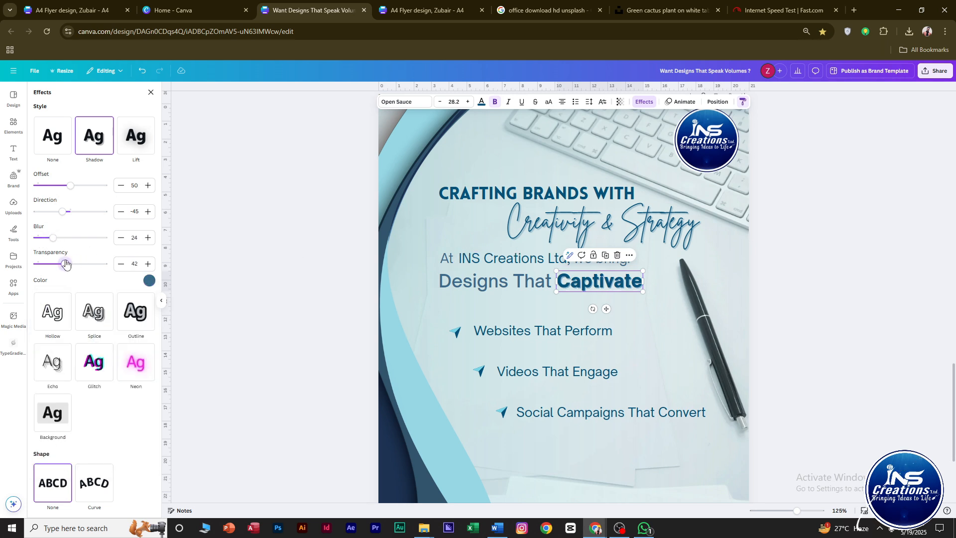
click(775, 262)
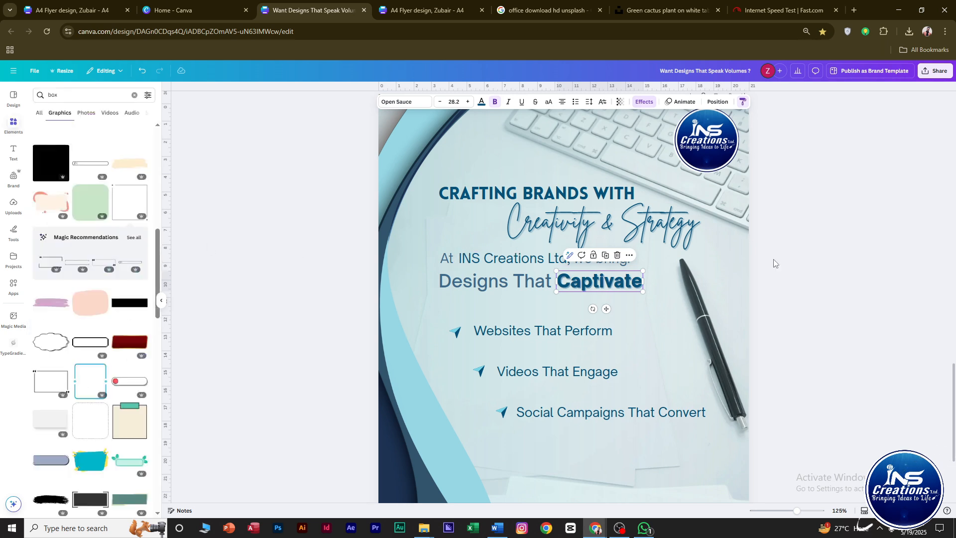
Review the whole of page 3, from the heading and services list down to the contact block.
click(518, 191)
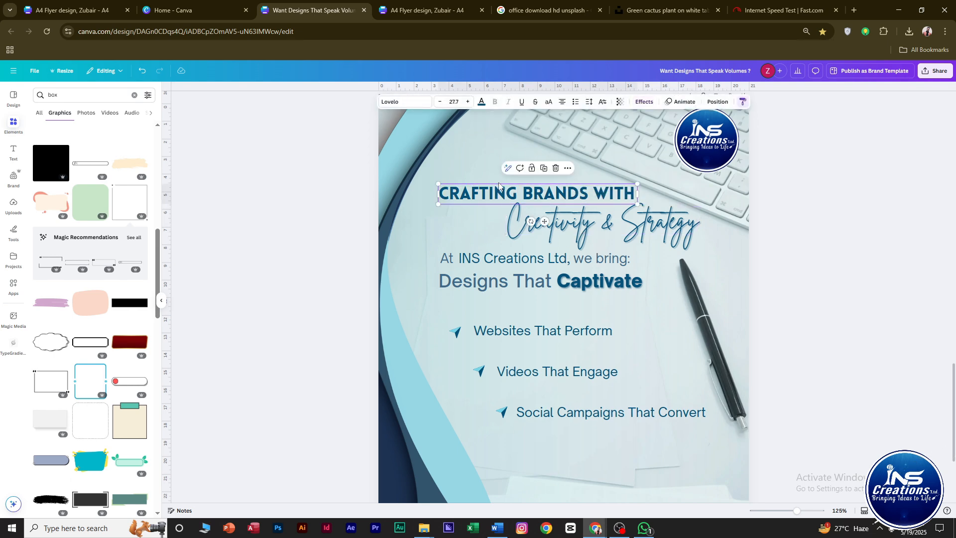
click(838, 264)
scroll(838, 264, down, 2)
scroll(764, 359, down, 1)
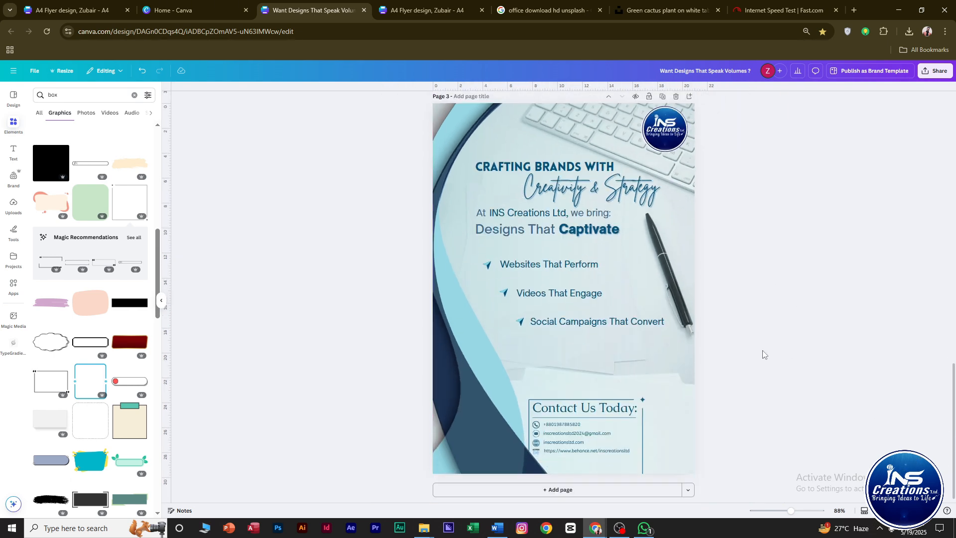
click(593, 216)
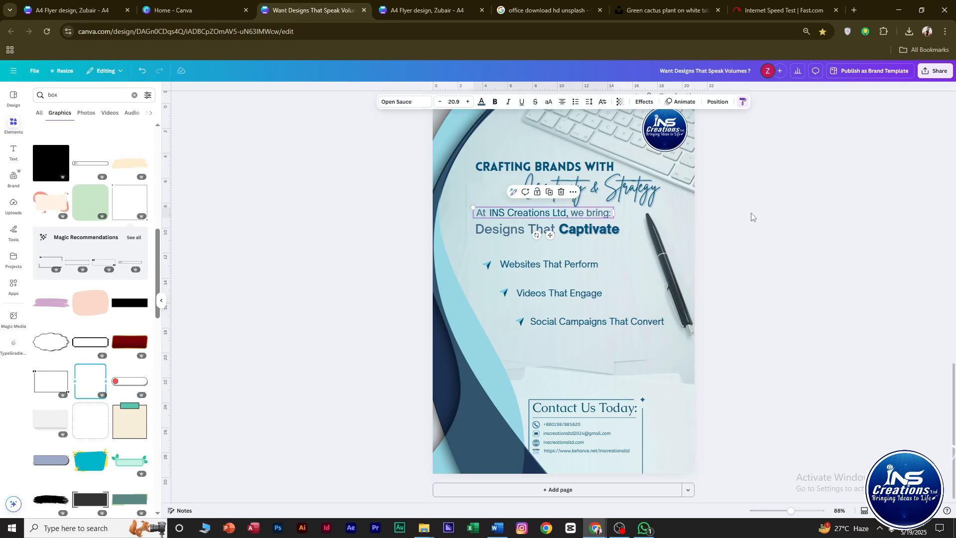
click(751, 215)
scroll(710, 281, down, 2)
scroll(682, 324, up, 2)
scroll(668, 332, down, 1)
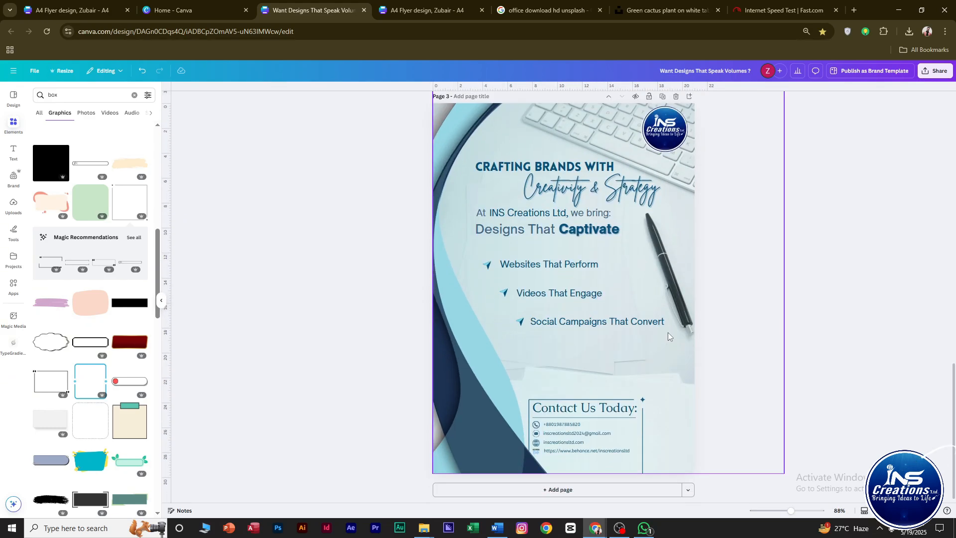
scroll(667, 332, up, 1)
scroll(668, 332, down, 1)
scroll(789, 346, up, 2)
scroll(789, 346, down, 1)
Search the graphics for "shadow" and add a soft oval shadow to page 3.
double_click(52, 94)
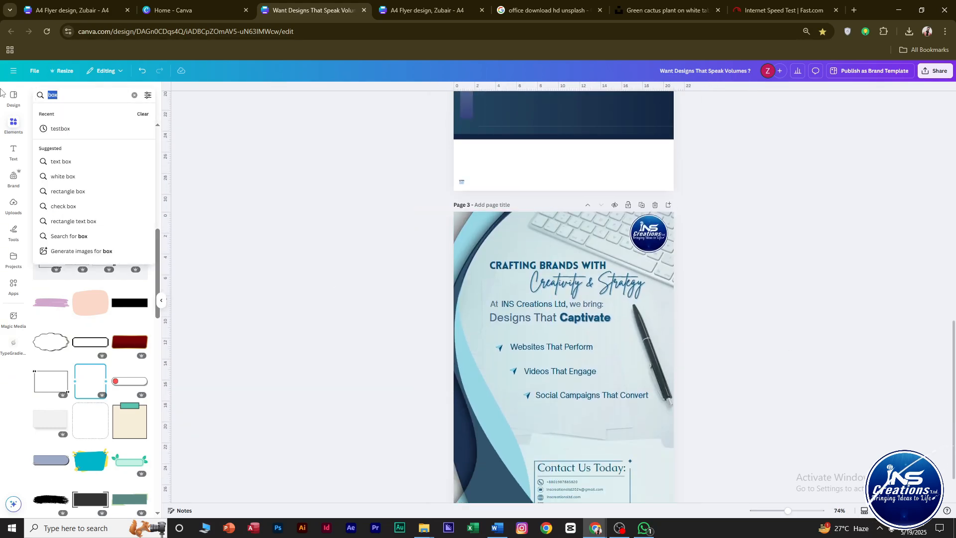
key(BackSpace)
click(72, 211)
click(88, 162)
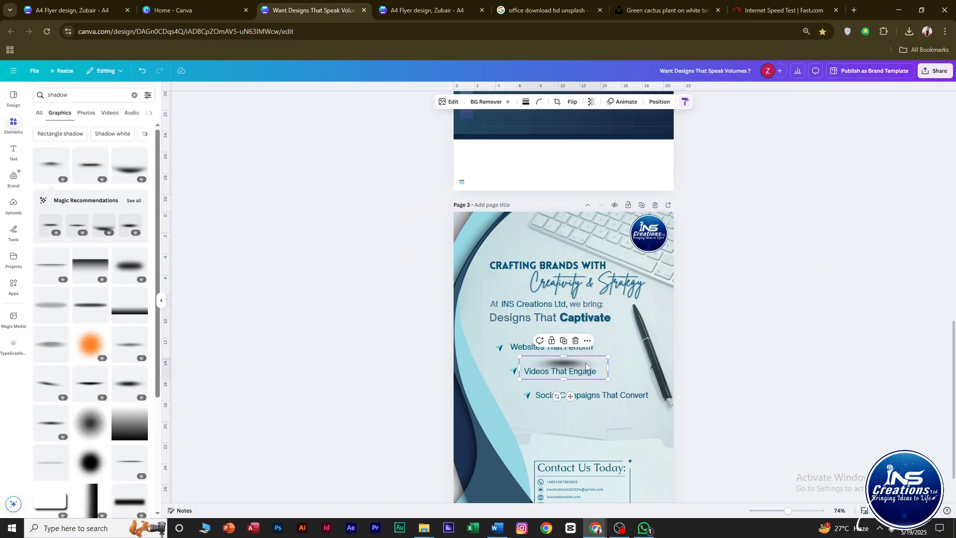
Shrink the oval shadow to about arrow width, place it beneath the "Videos That Engage" arrow and fade it with transparency.
drag(572, 367, 510, 360)
click(715, 264)
key(ctrl+d)
scroll(545, 359, up, 5)
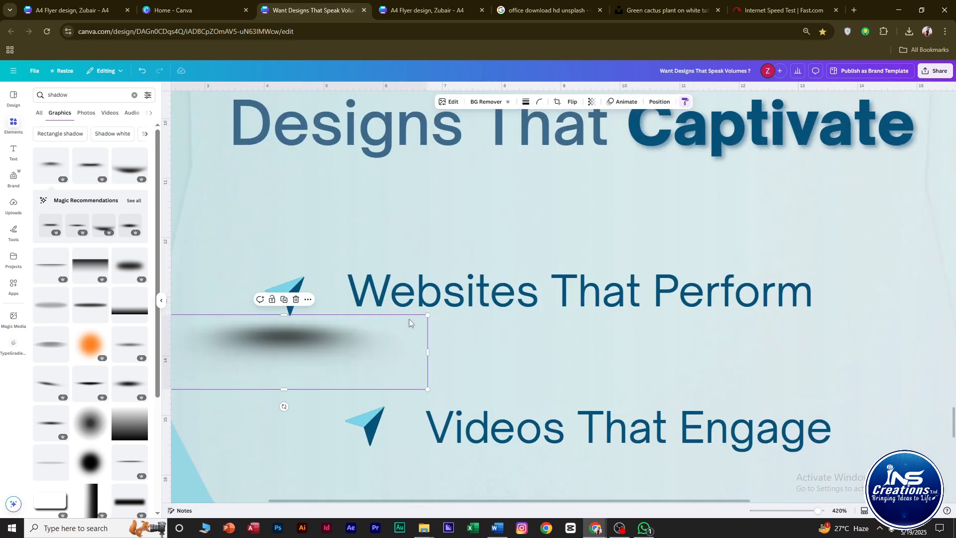
drag(427, 318, 222, 368)
drag(189, 375, 365, 450)
click(592, 102)
Duplicate the faded shadow and place copies beneath the "Websites That Perform" and "Social Campaigns That Convert" arrows.
key(ctrl+d)
scroll(366, 449, down, 3)
key(ctrl+d)
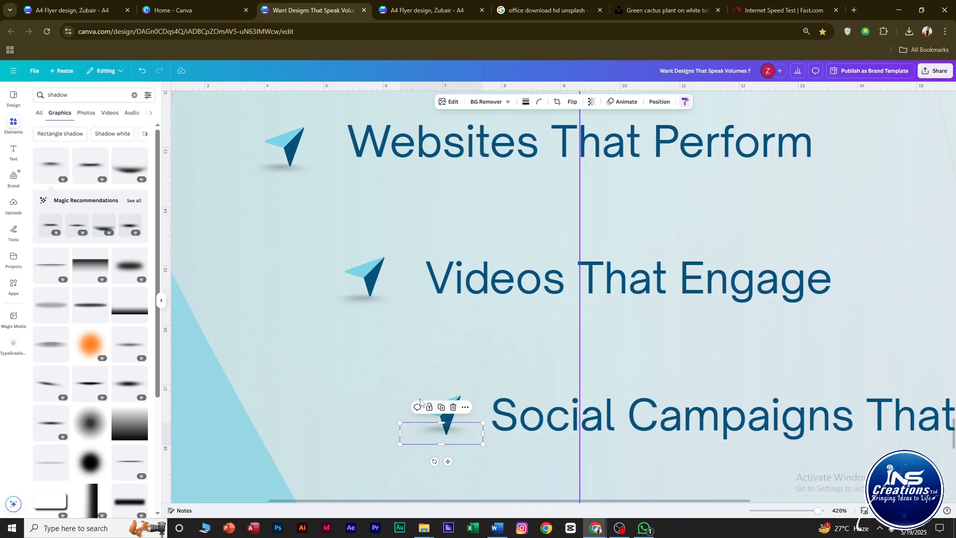
drag(441, 439, 437, 448)
click(403, 356)
Select the shadow beneath the "Websites That Perform" arrow.
scroll(403, 356, down, 5)
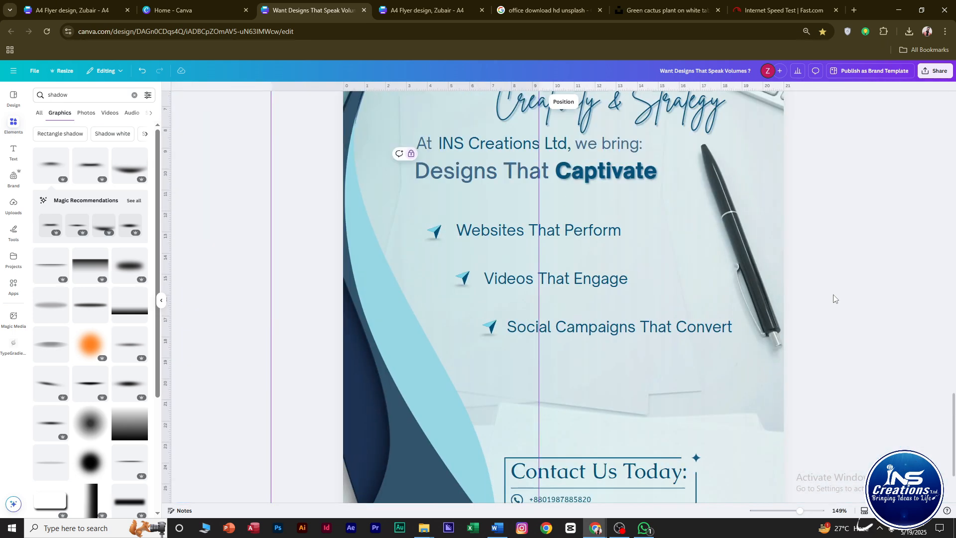
click(428, 241)
scroll(480, 252, up, 5)
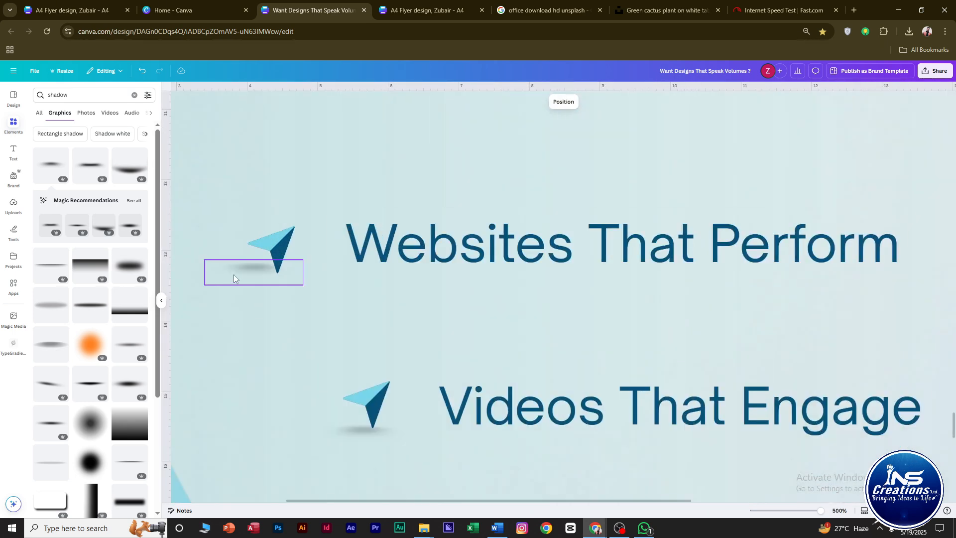